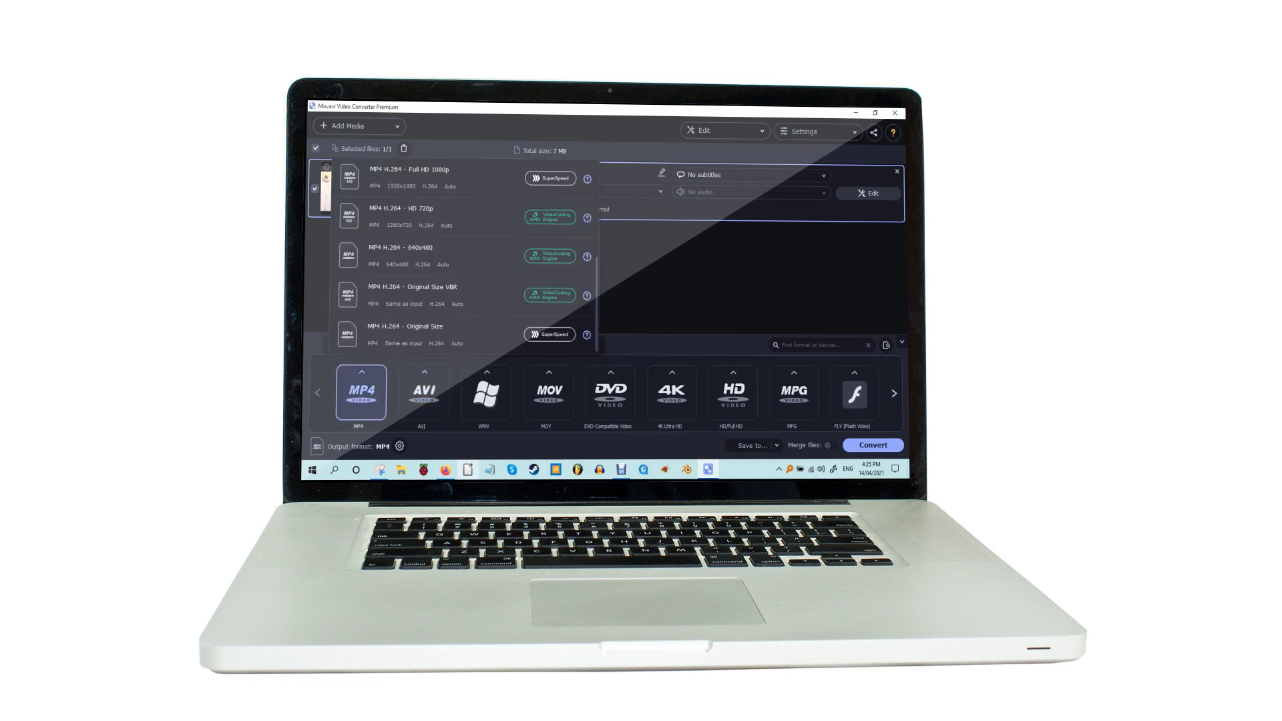
# Browse the MP4 presets and set the output format to MP4 H.264 - 2K 1440p
pyautogui.scroll(5, 464, 257)
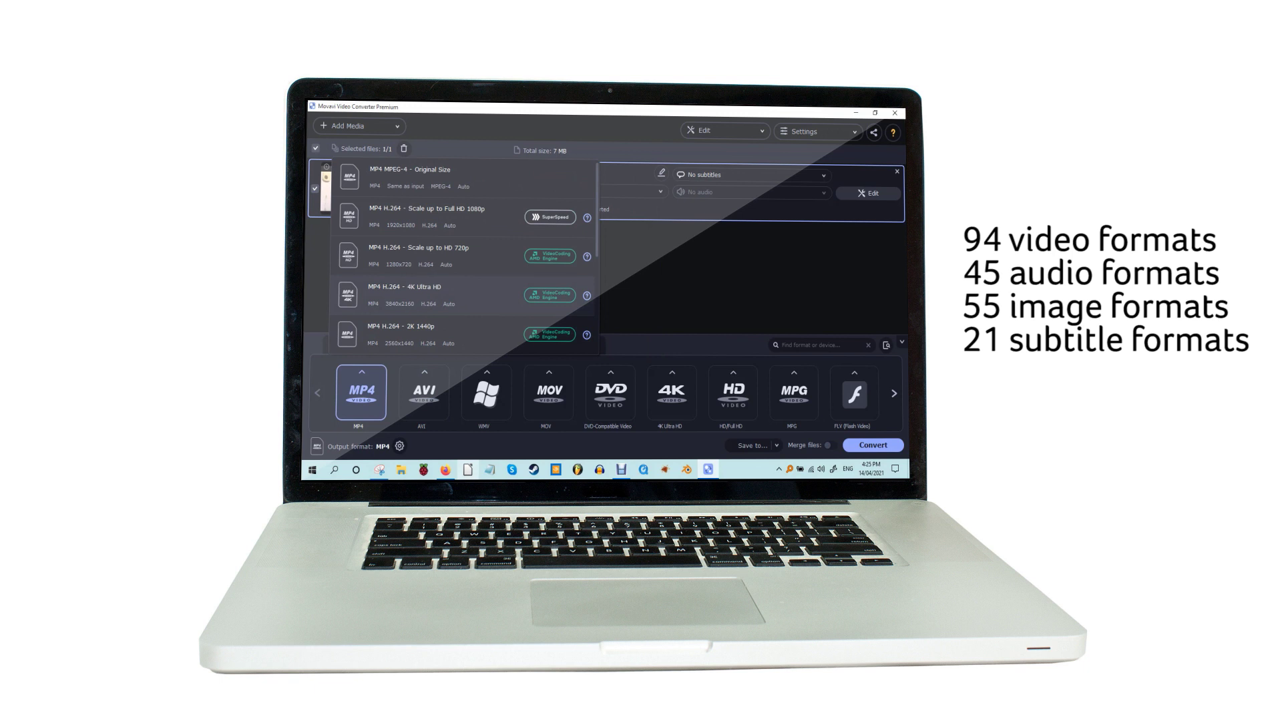
pyautogui.scroll(-2, 464, 257)
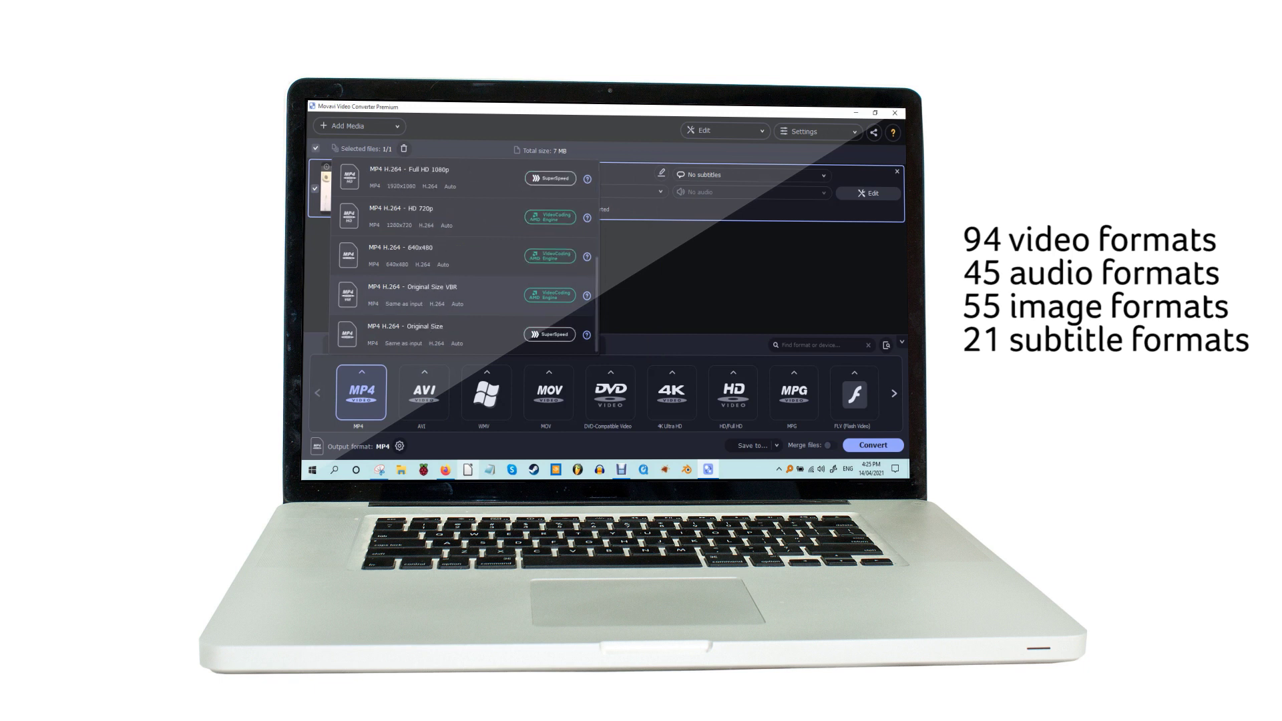
pyautogui.click(407, 253)
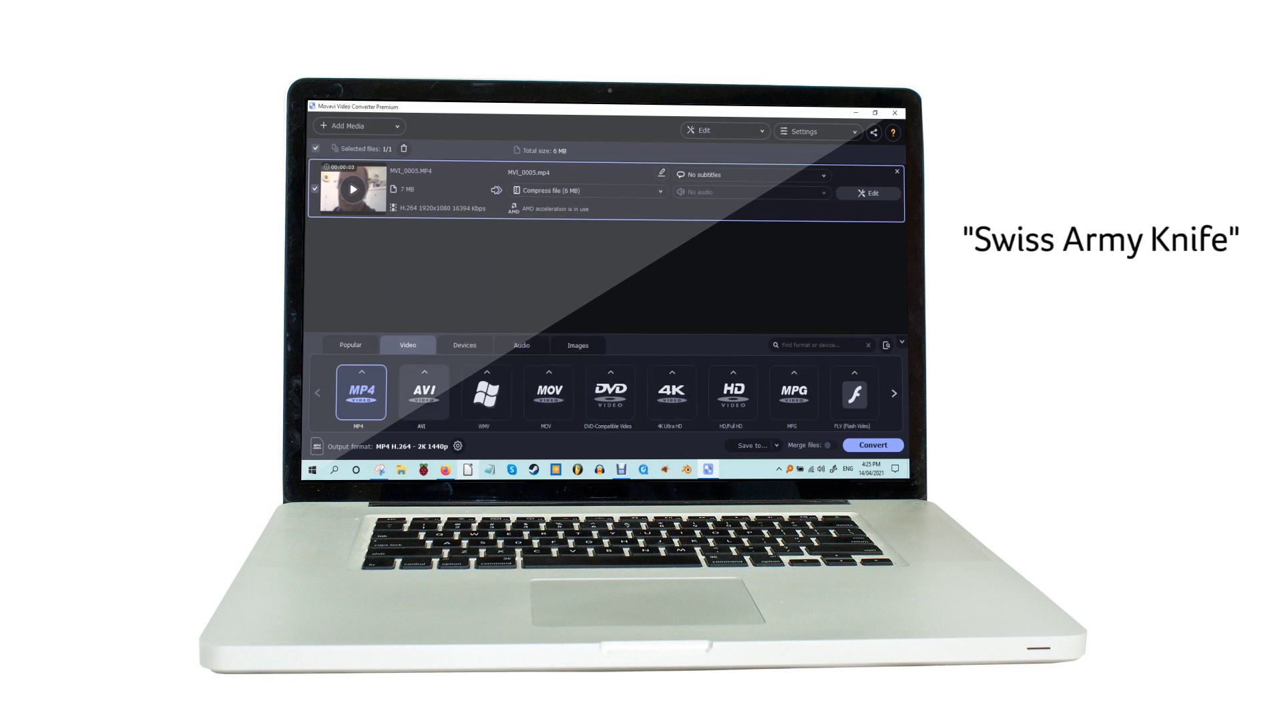
pyautogui.click(360, 392)
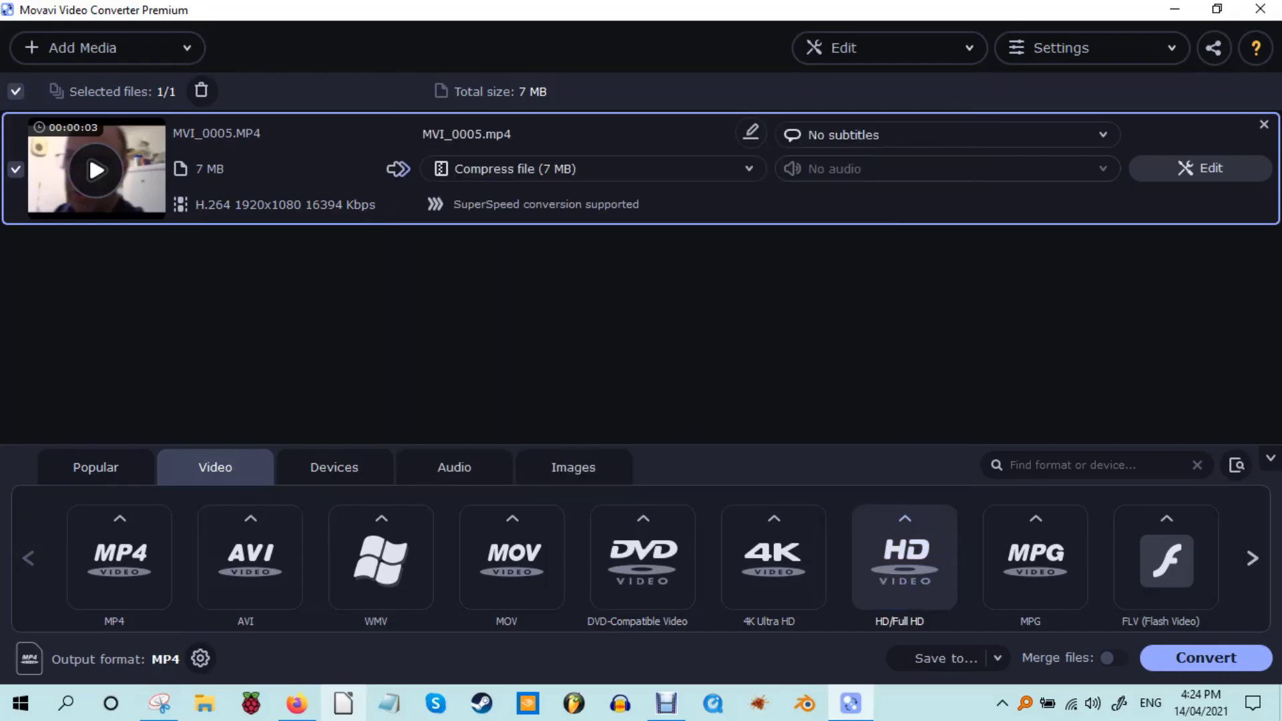
# Examine the presets offered for the 4K Ultra HD, MOV, WMV and AVI video formats
pyautogui.click(773, 556)
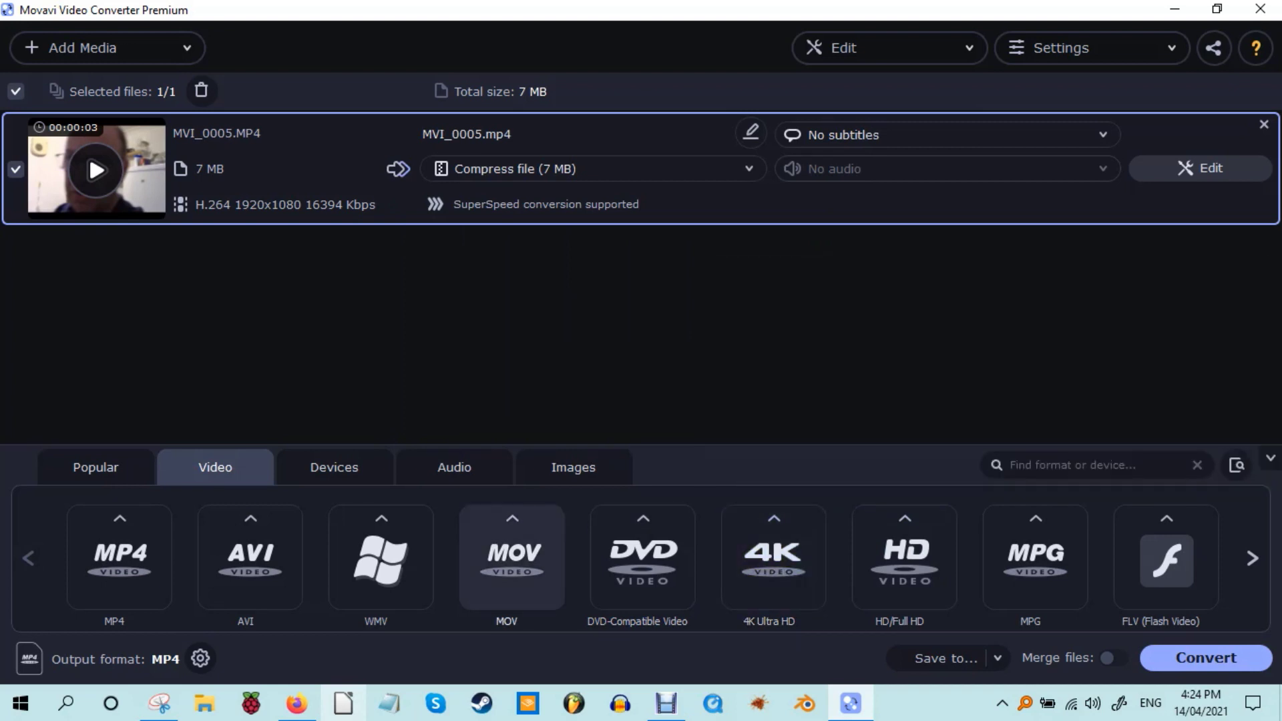
pyautogui.click(511, 557)
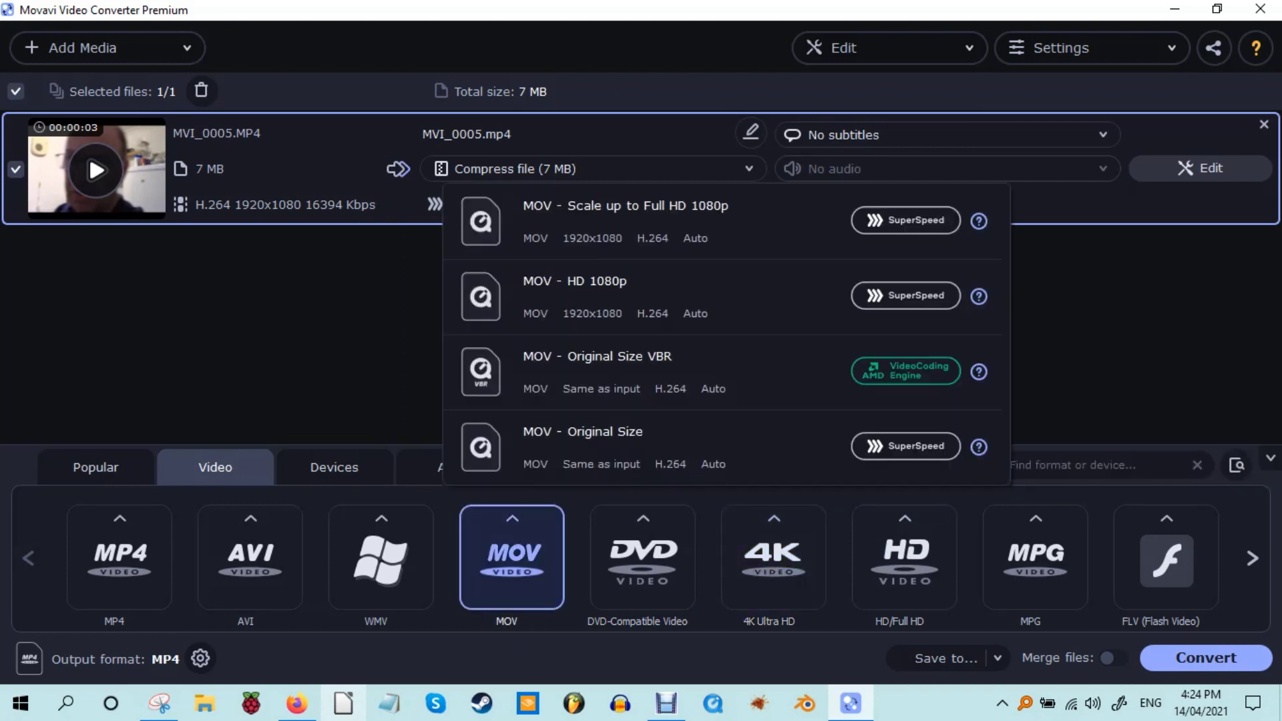
pyautogui.click(381, 558)
pyautogui.click(381, 557)
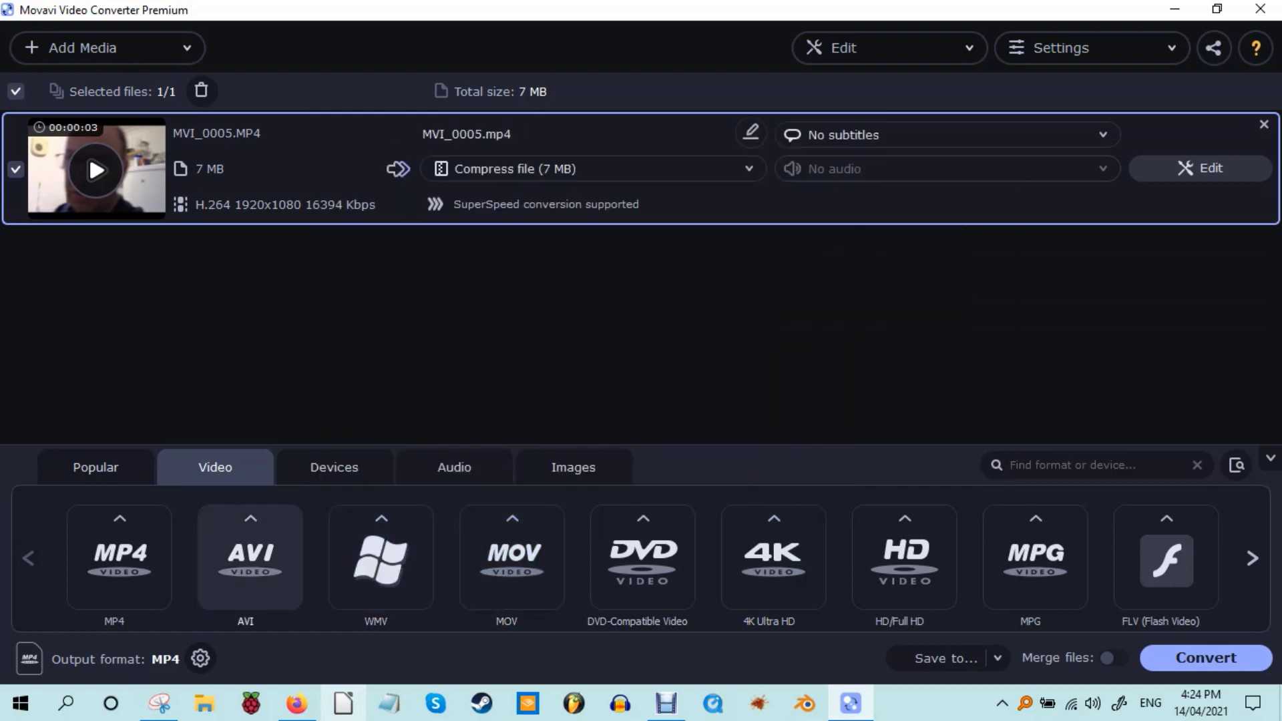
pyautogui.click(250, 557)
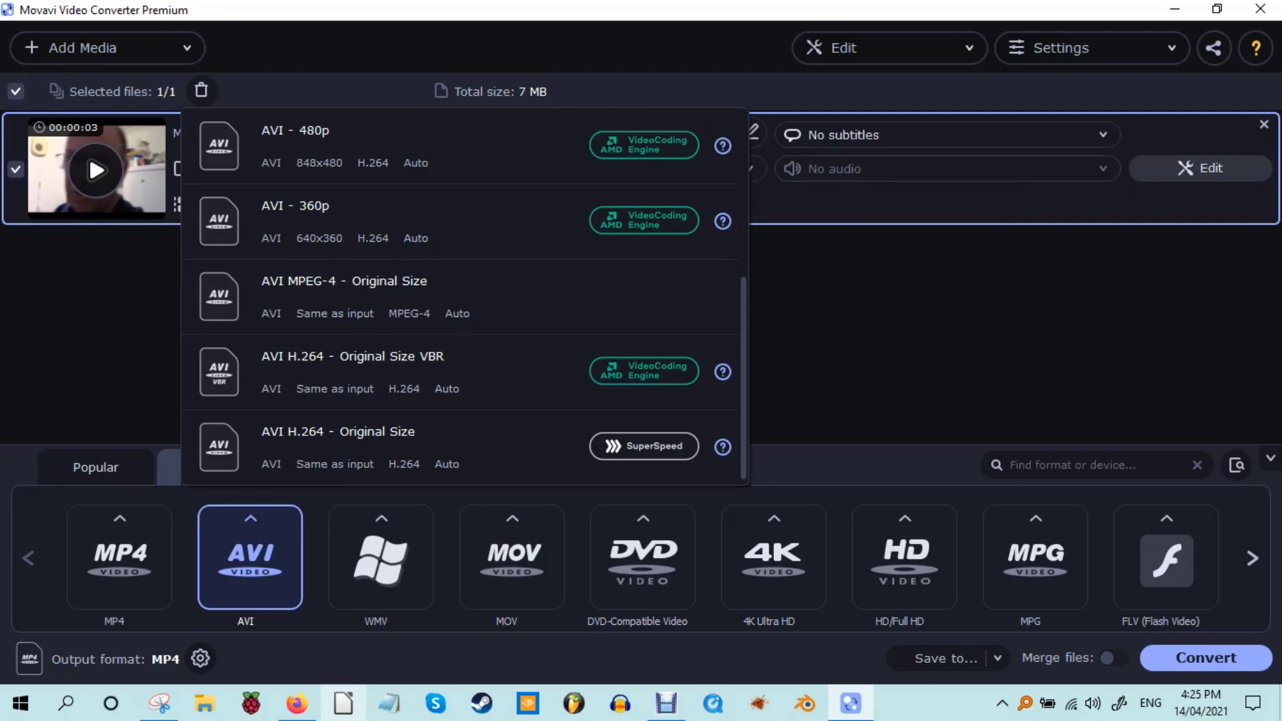
# Look through the MP4 presets and choose MP4 H.264 - 2K 1440p for the conversion
pyautogui.click(119, 557)
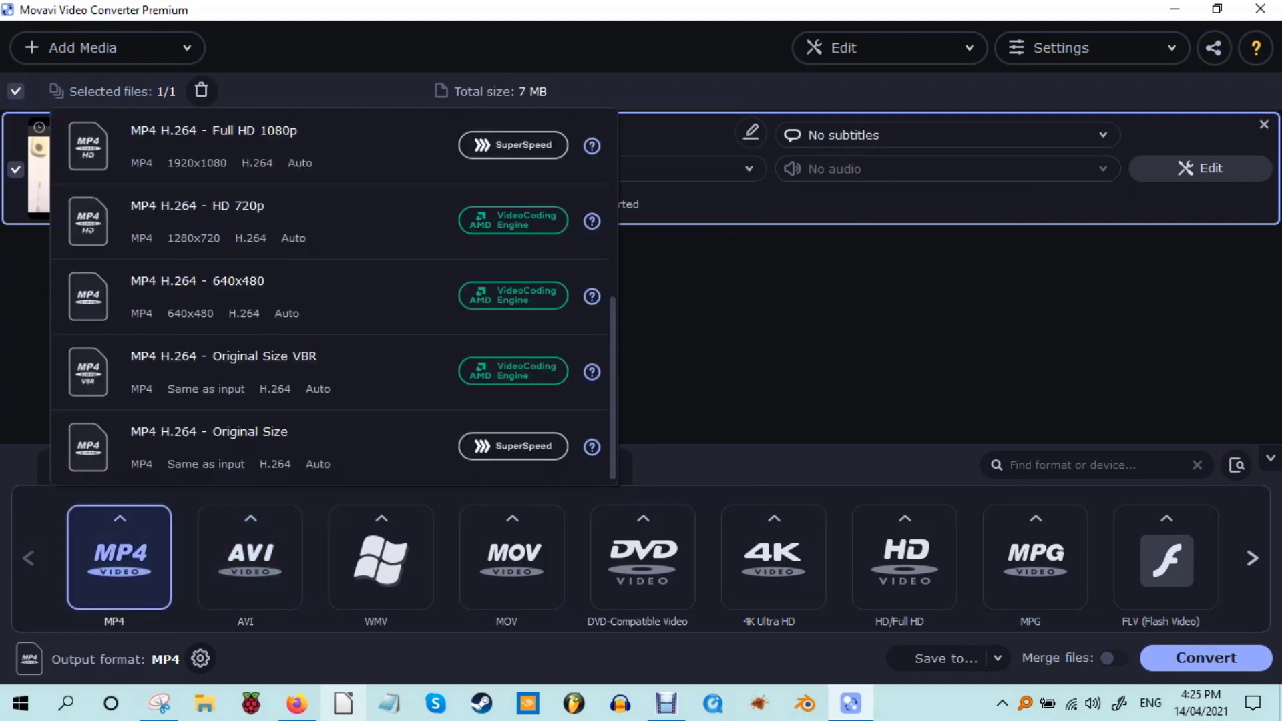
pyautogui.scroll(5, 331, 372)
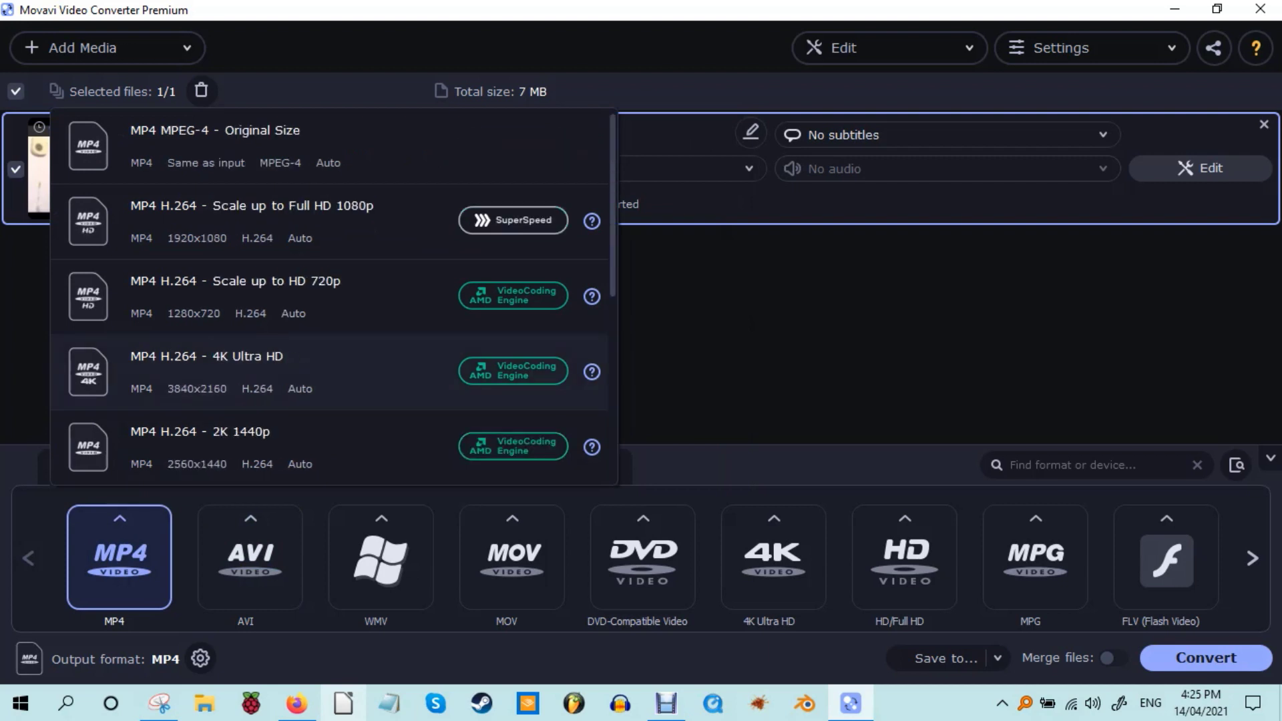
pyautogui.scroll(-6, 330, 372)
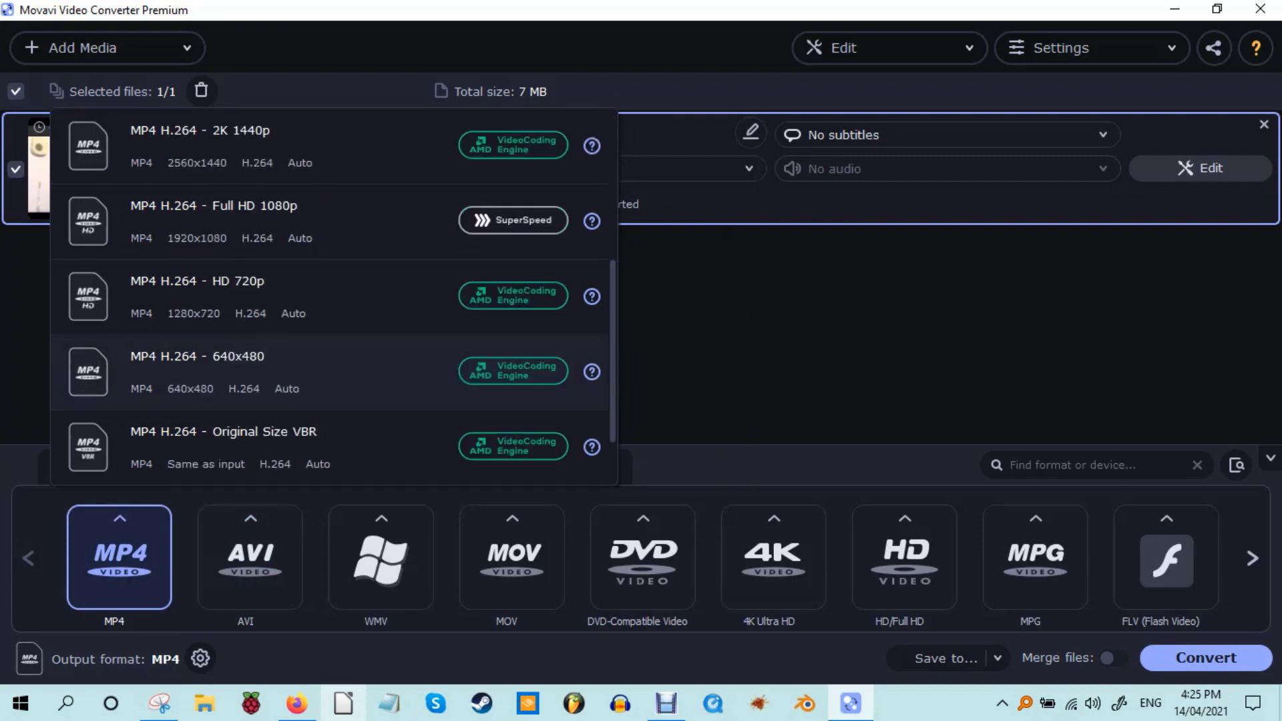
pyautogui.scroll(3, 330, 372)
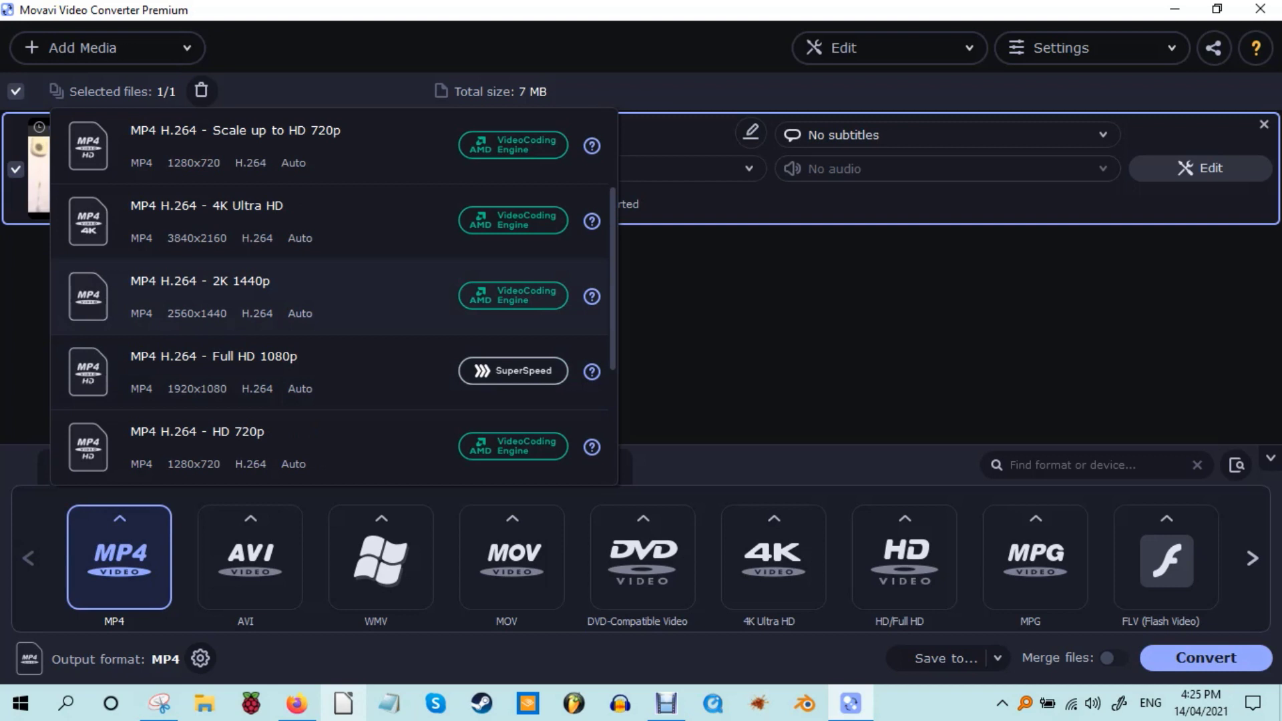
pyautogui.click(331, 297)
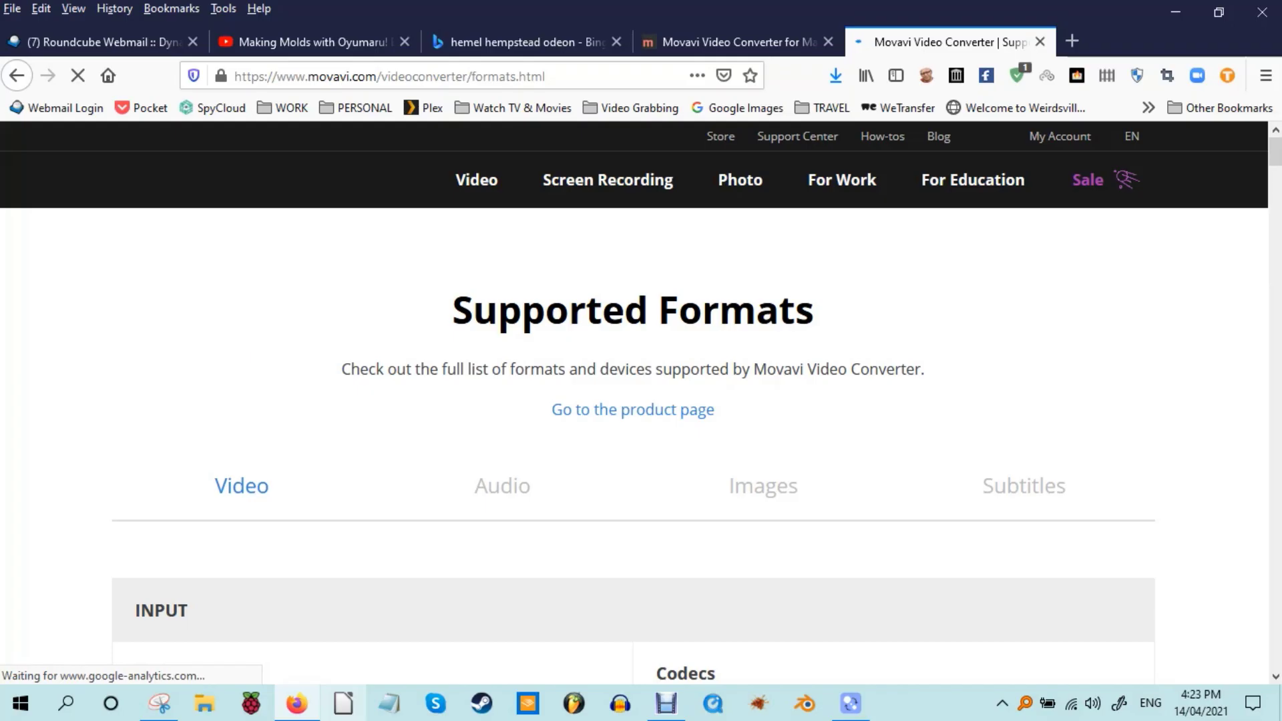
# Review the video input and output formats and codecs on Movavi's Supported Formats page in Firefox
pyautogui.scroll(-3, 641, 400)
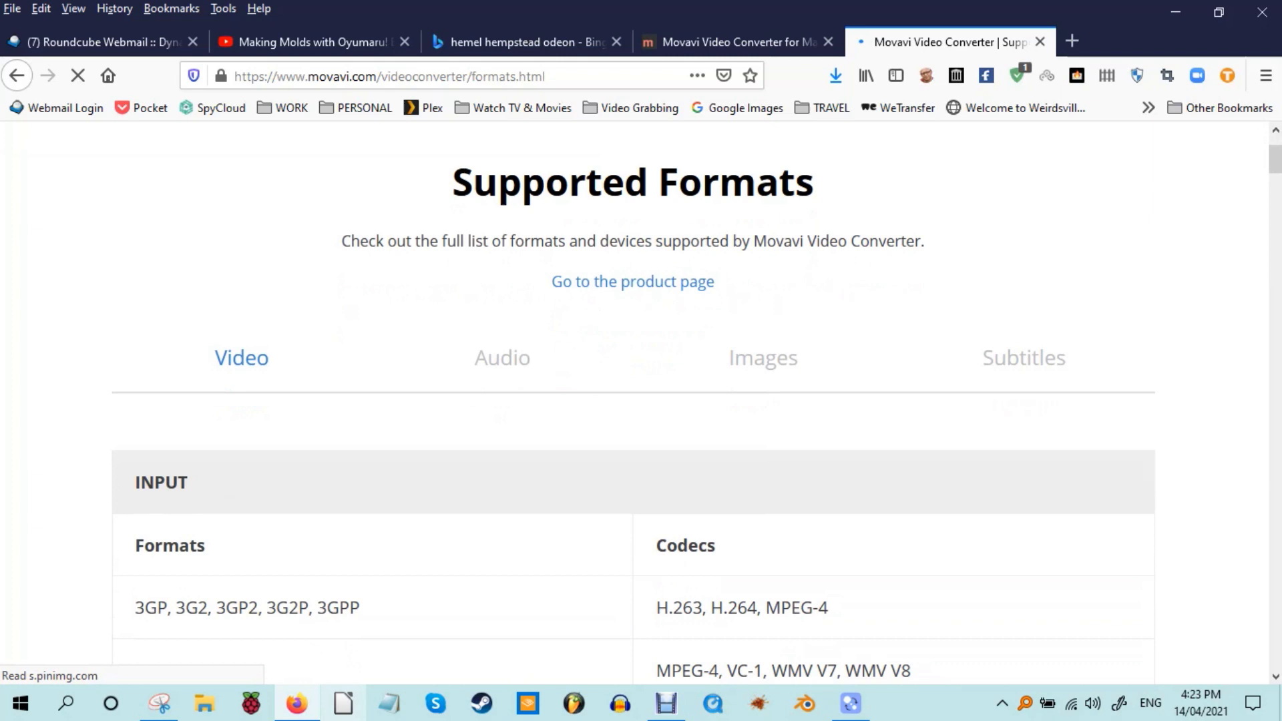
pyautogui.scroll(-2, 641, 400)
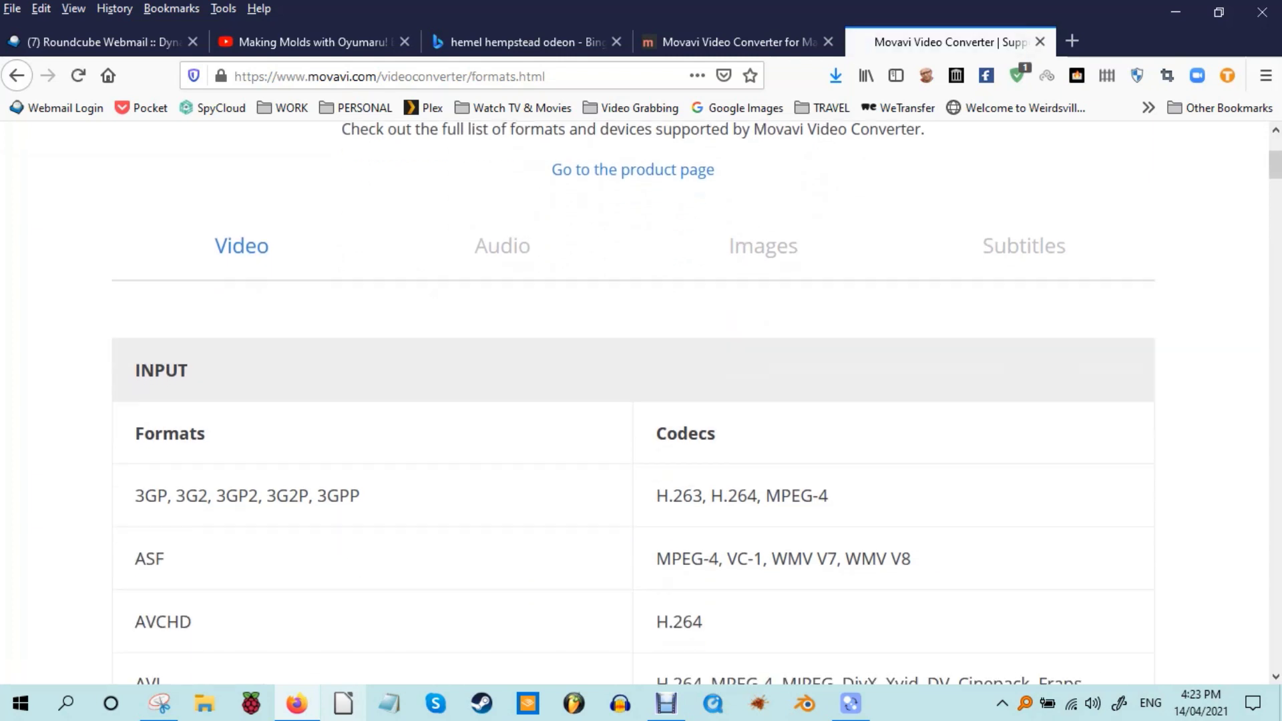
pyautogui.scroll(-3, 641, 401)
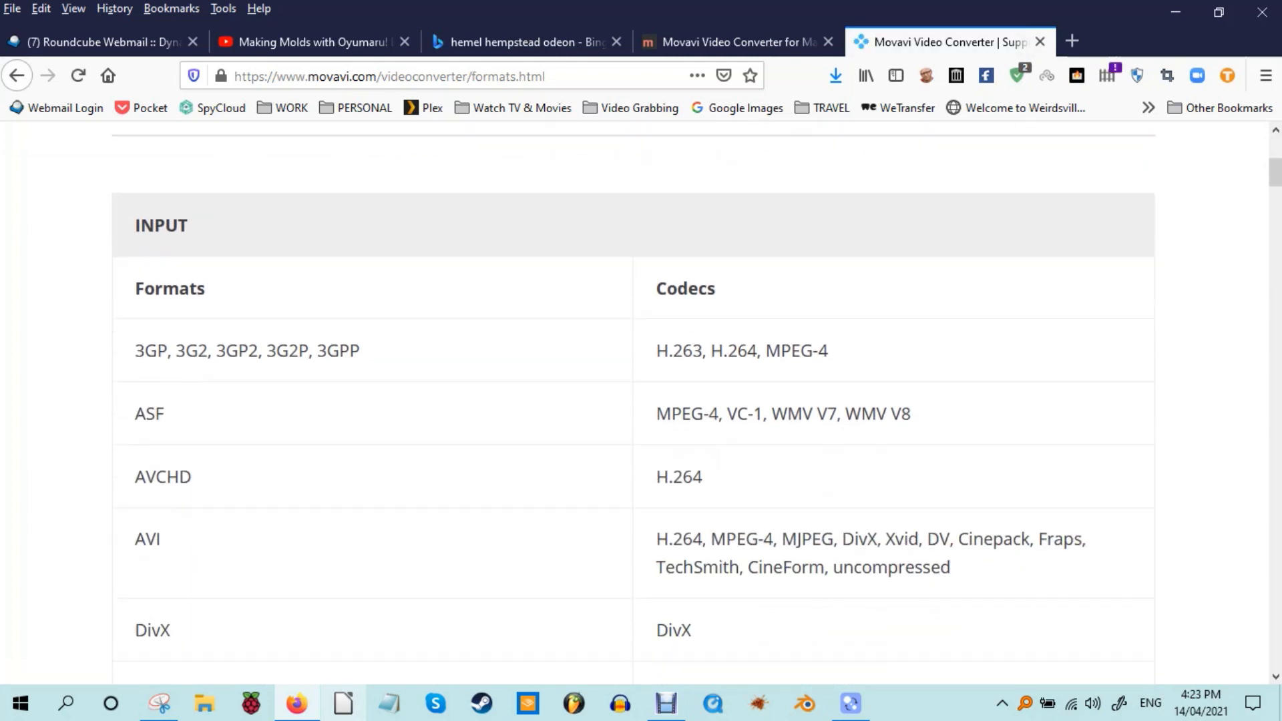
pyautogui.scroll(-3, 641, 400)
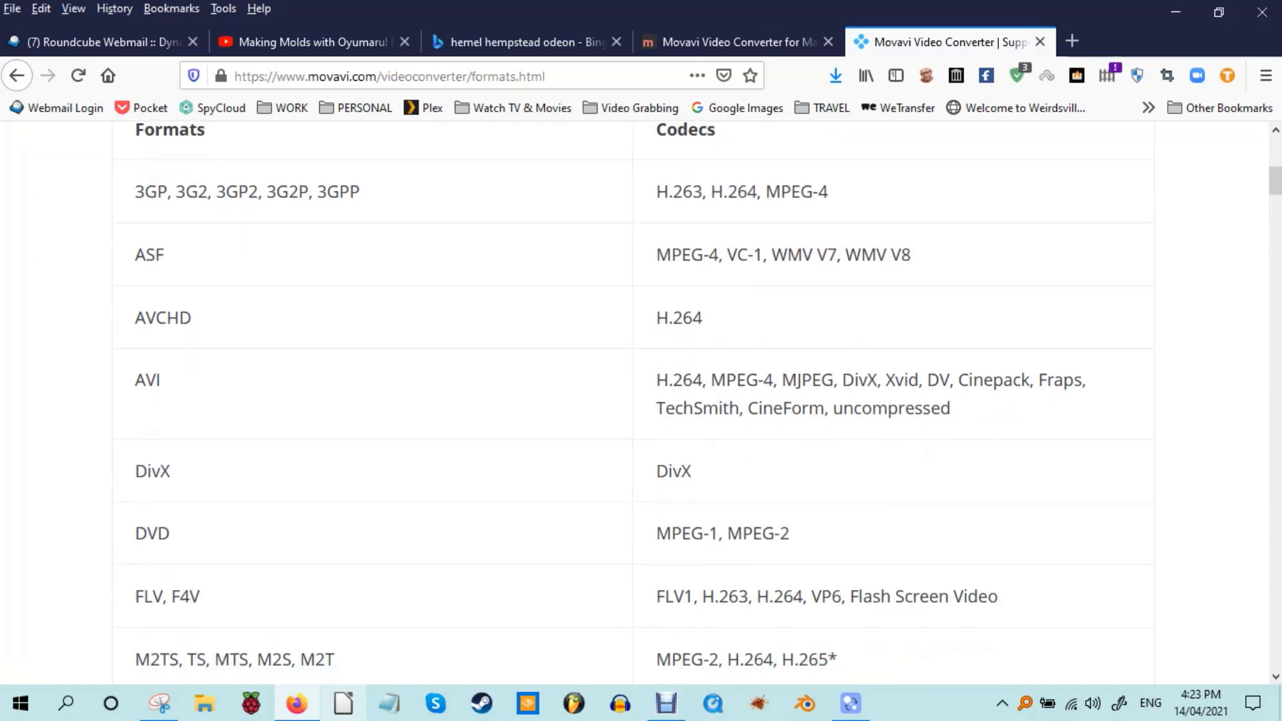
pyautogui.scroll(-2, 641, 401)
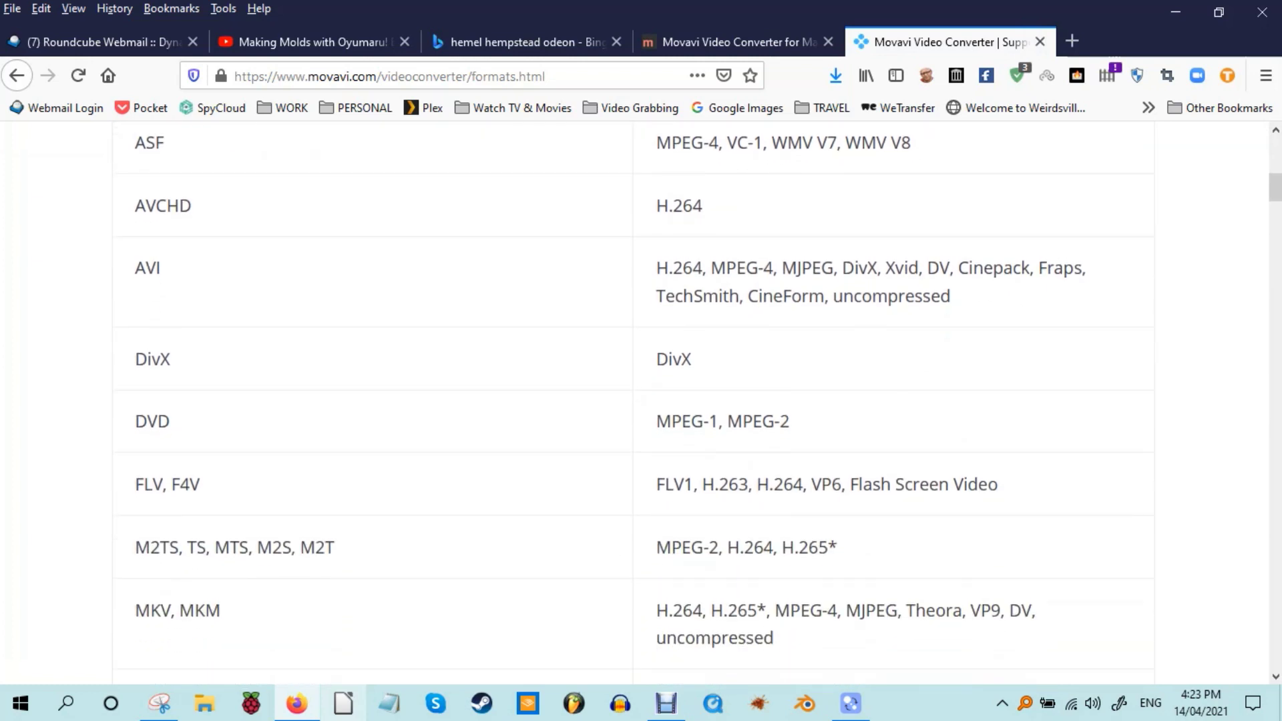
pyautogui.scroll(-3, 641, 400)
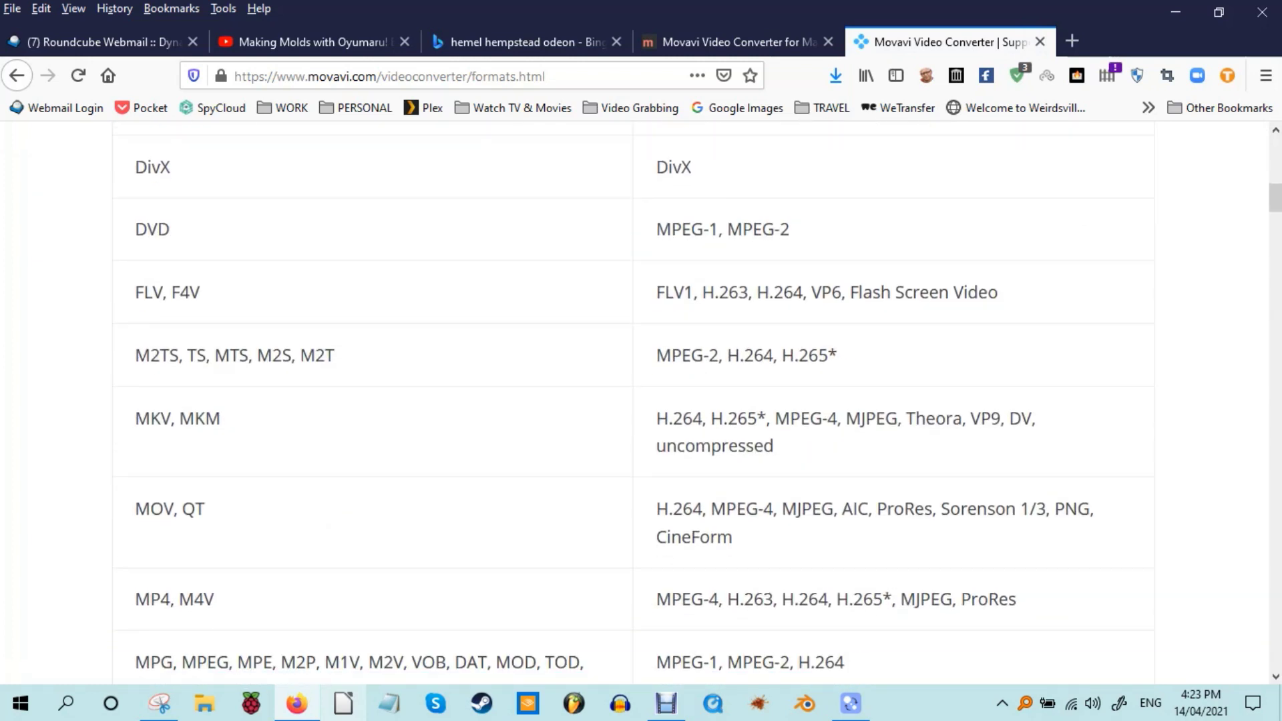
pyautogui.scroll(-3, 641, 401)
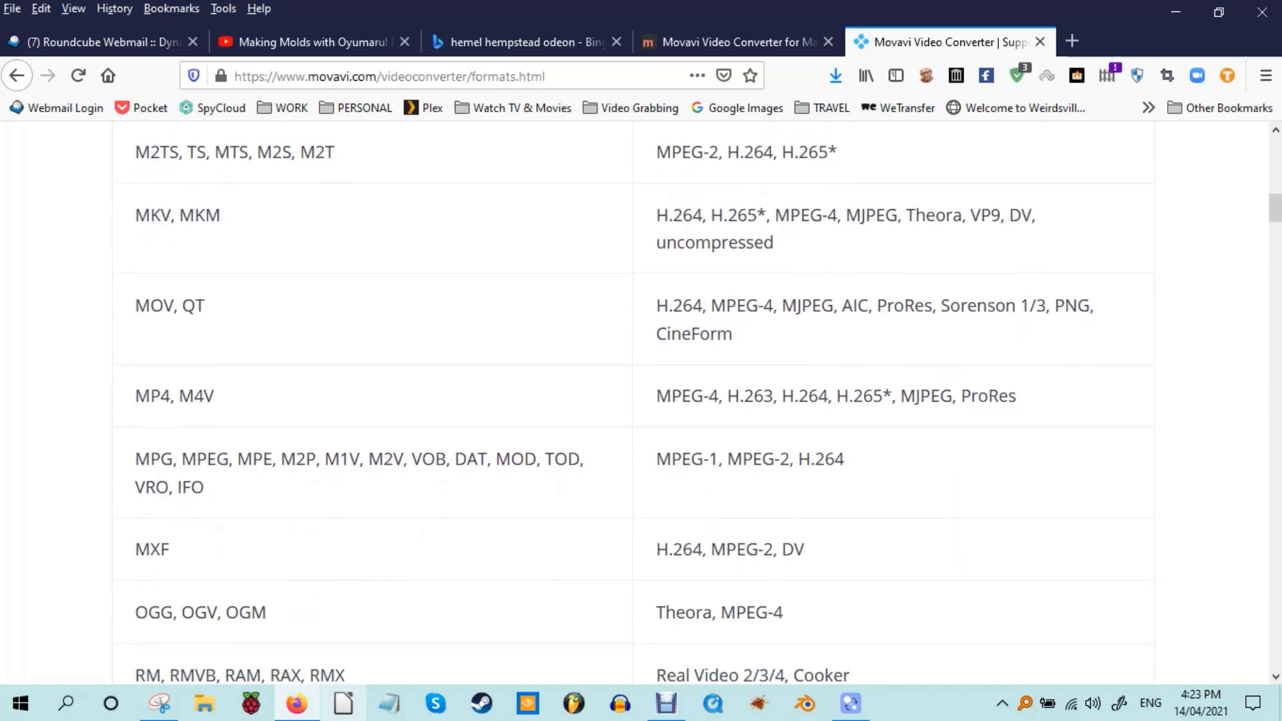
pyautogui.scroll(-1, 641, 400)
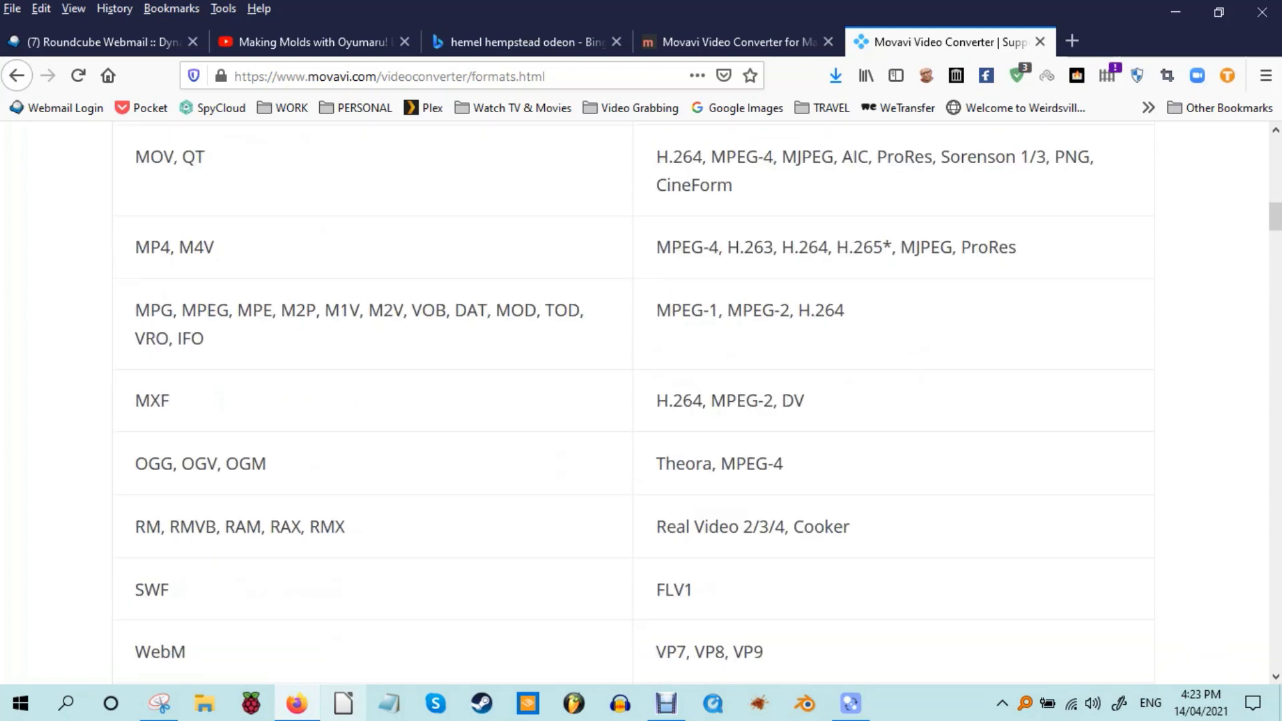
pyautogui.scroll(-3, 640, 401)
pyautogui.scroll(-1, 641, 400)
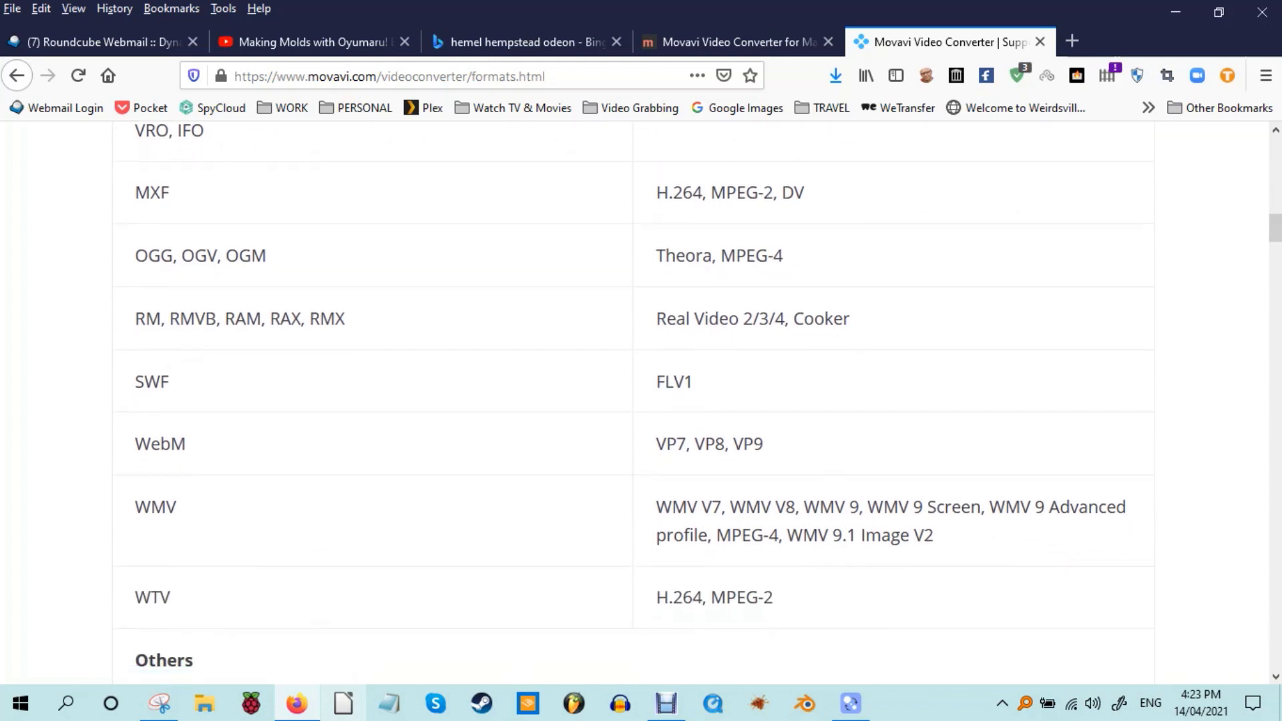
pyautogui.scroll(-2, 641, 401)
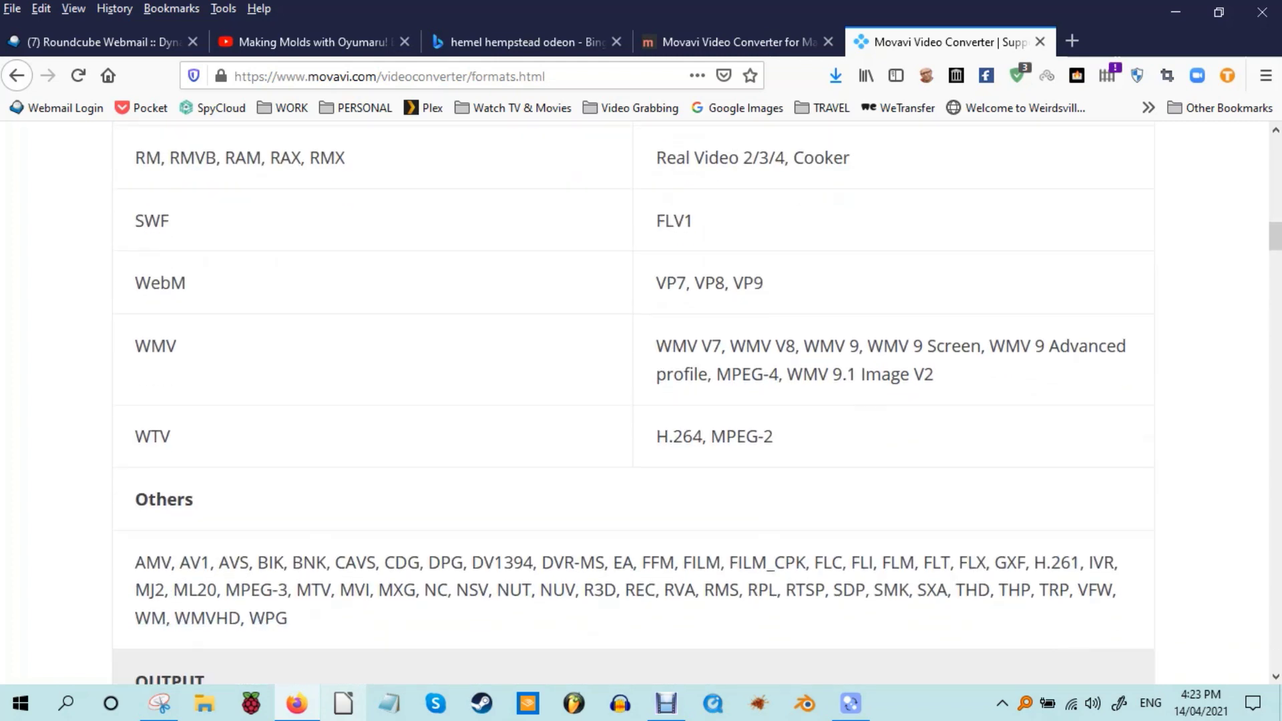
pyautogui.scroll(-3, 640, 400)
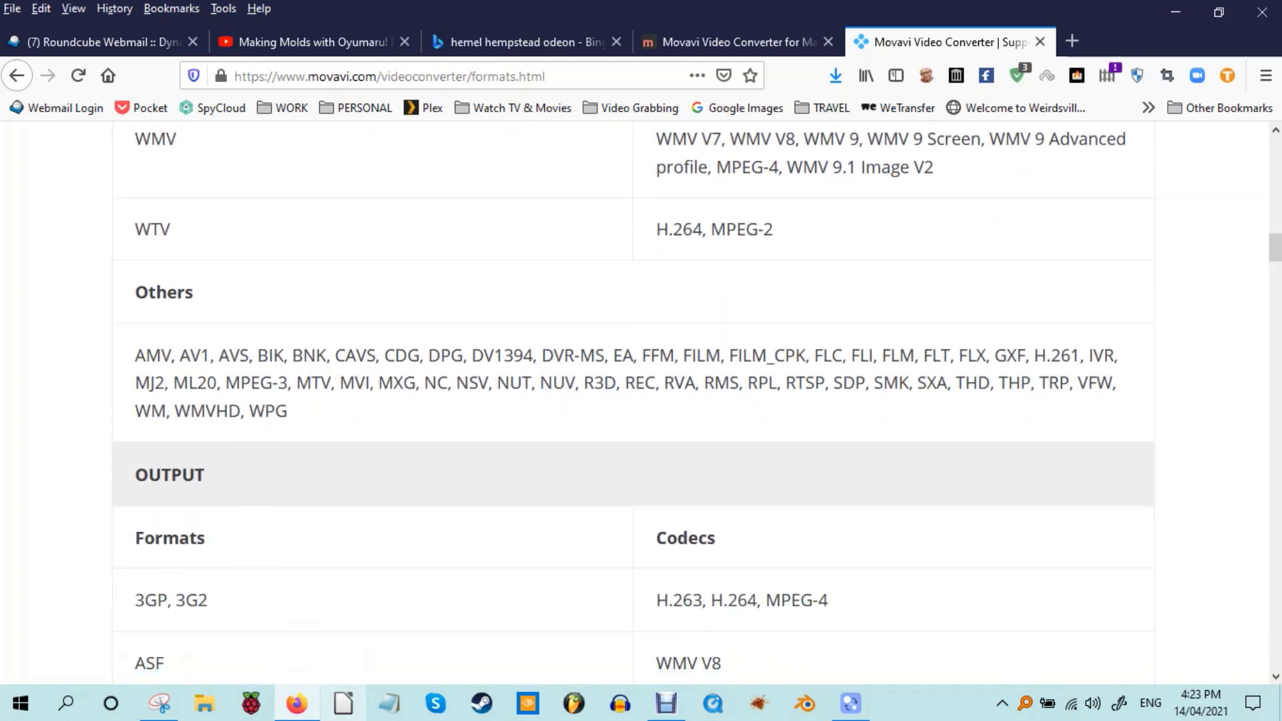
pyautogui.scroll(-3, 640, 401)
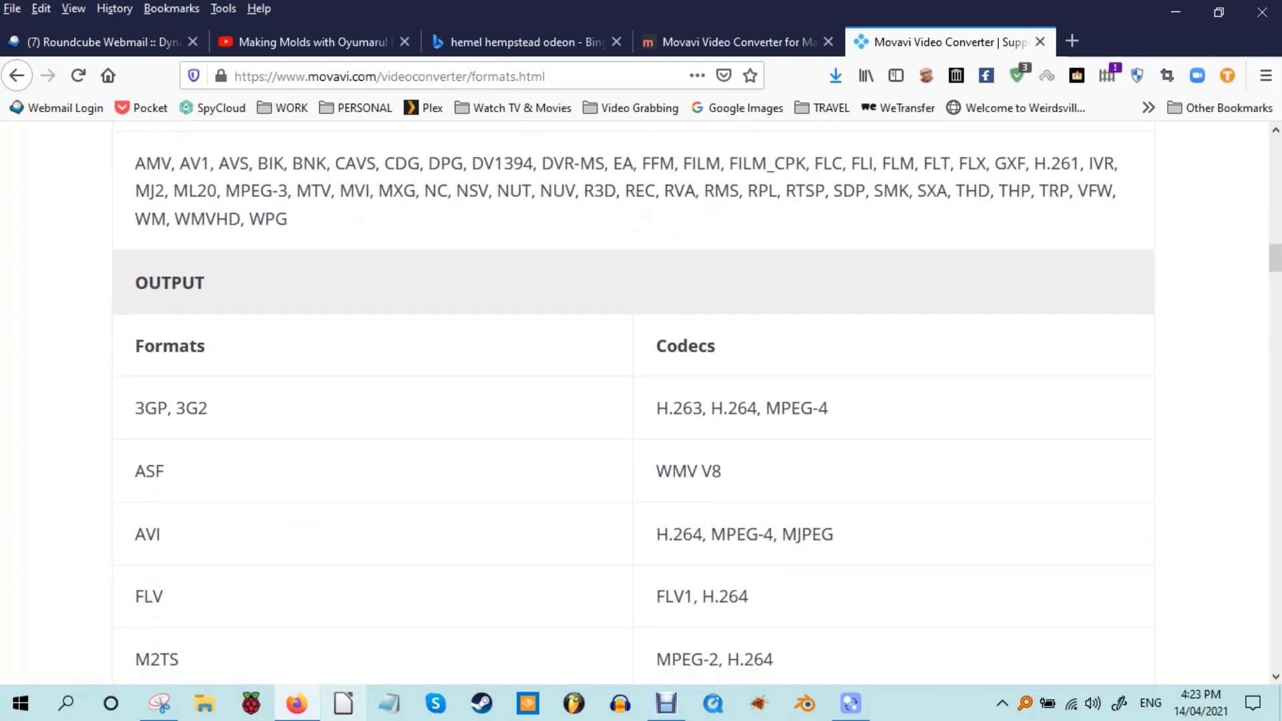
pyautogui.scroll(-3, 640, 400)
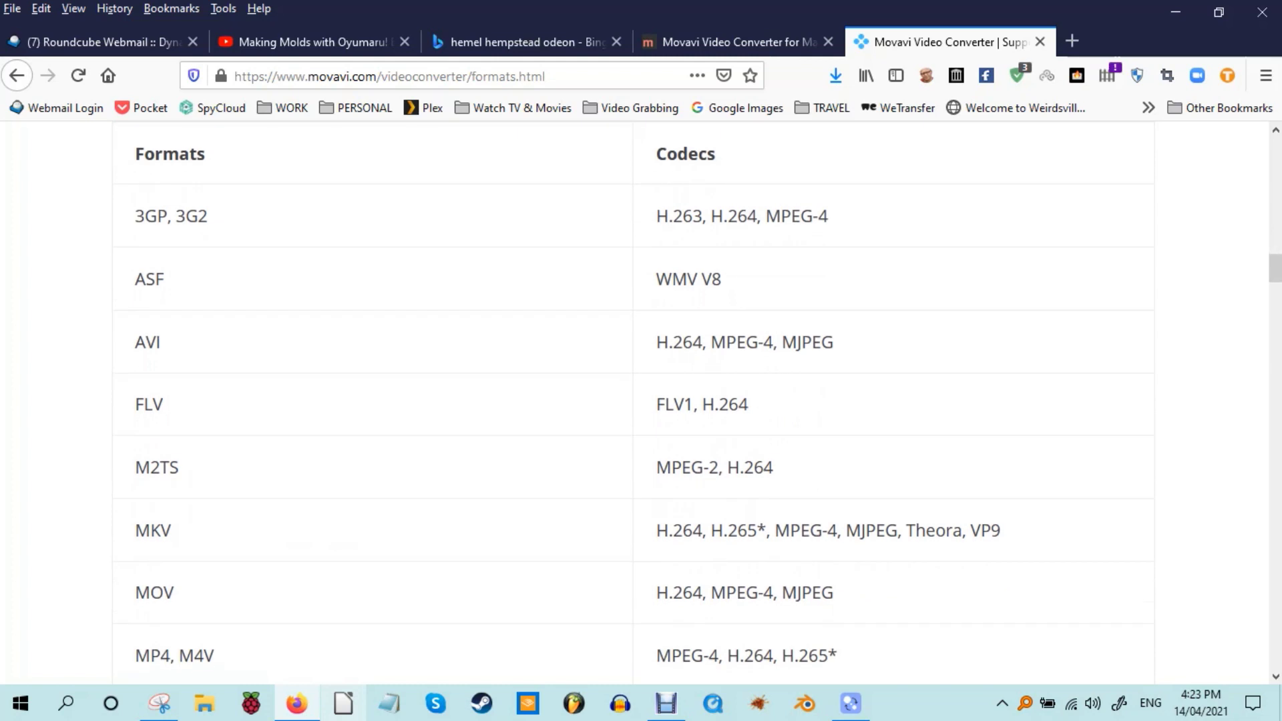
pyautogui.scroll(-4, 640, 401)
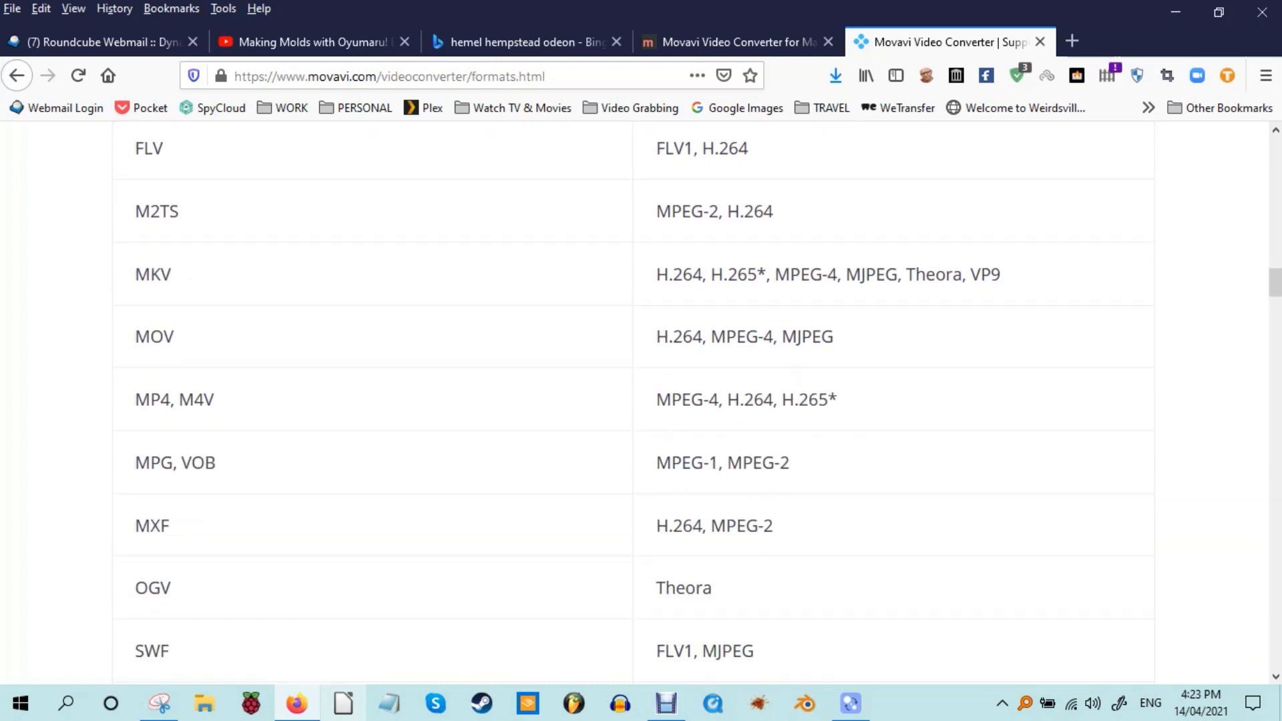
pyautogui.scroll(-4, 641, 400)
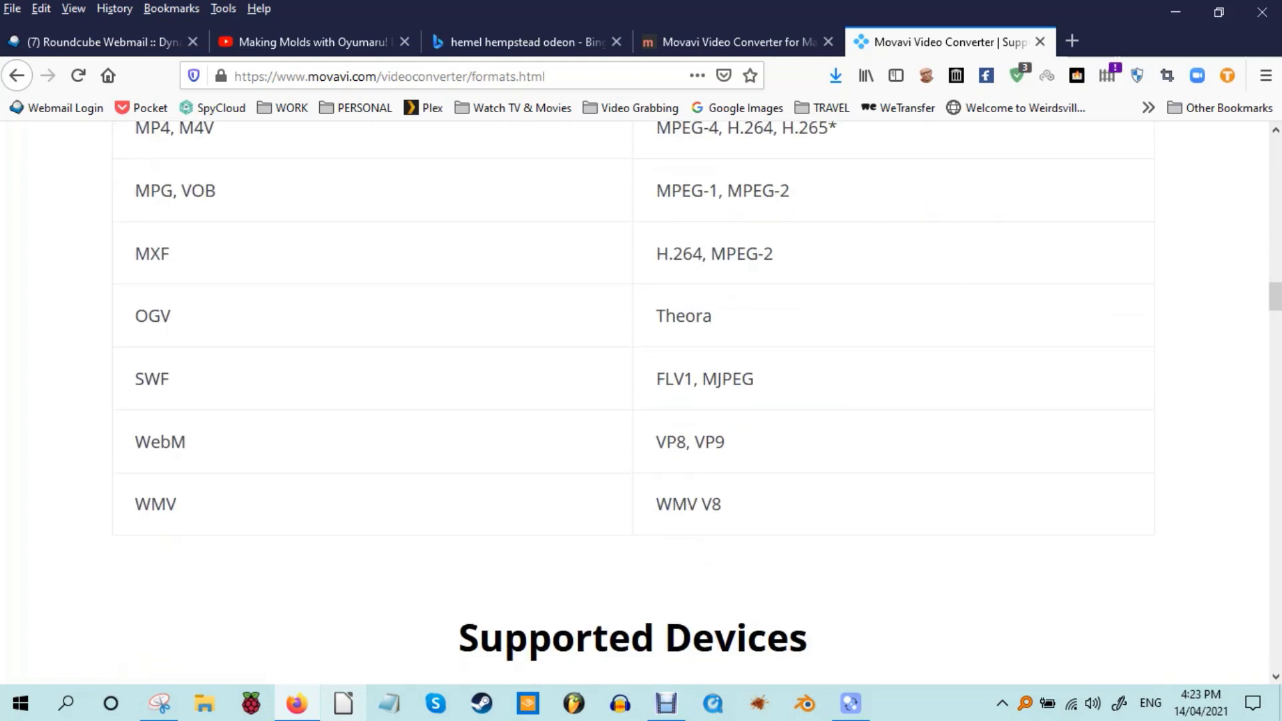
# Examine the Supported Devices table on the same page, from Amazon through HTC models
pyautogui.scroll(-5, 640, 401)
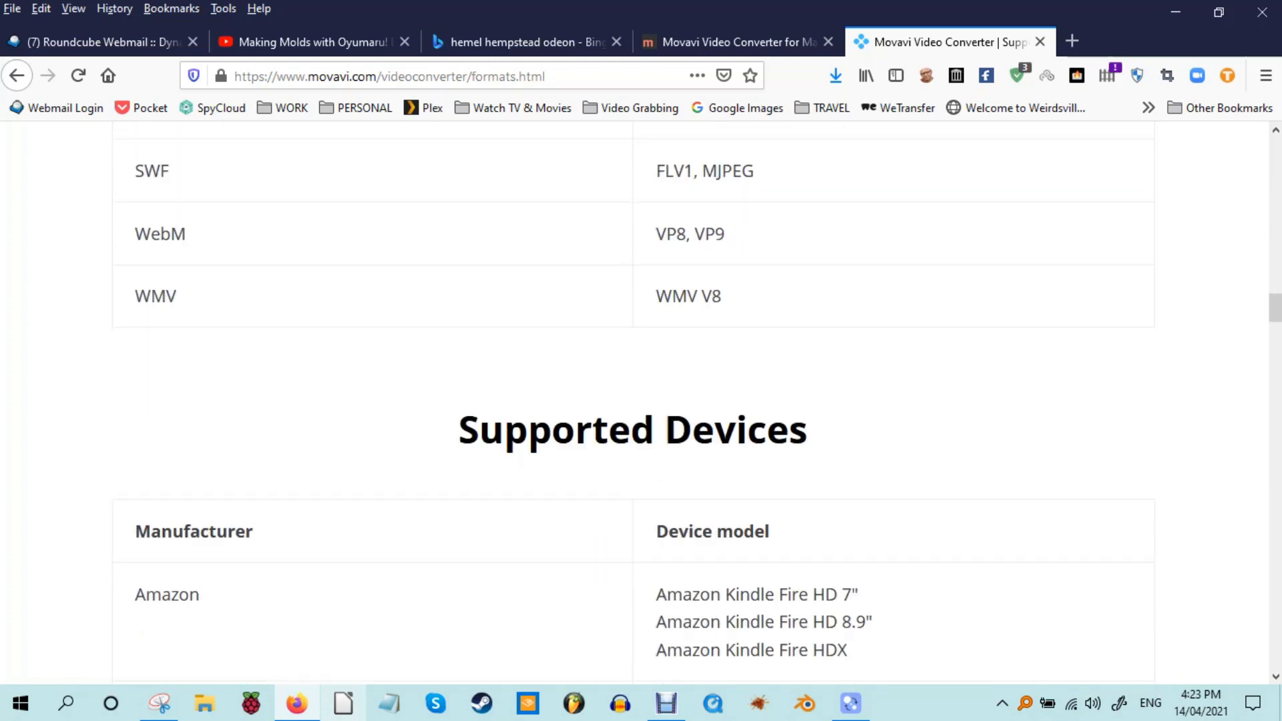
pyautogui.scroll(-2, 641, 401)
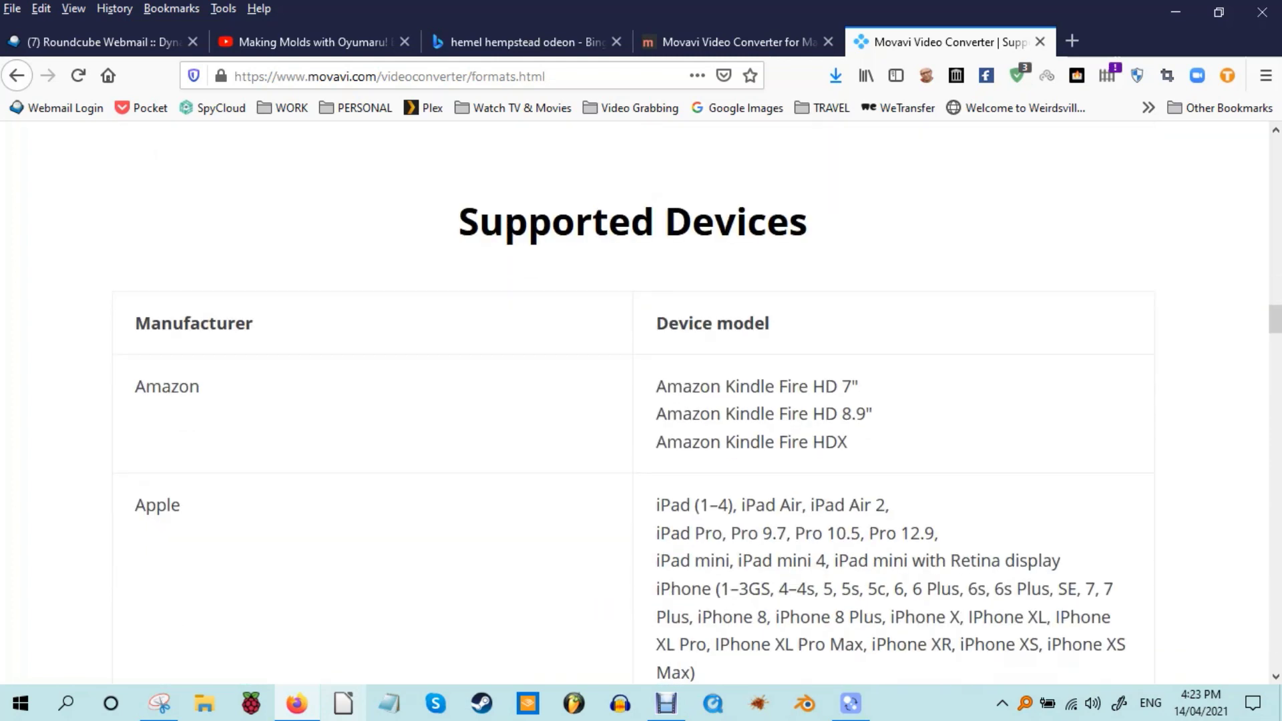
pyautogui.scroll(-6, 641, 400)
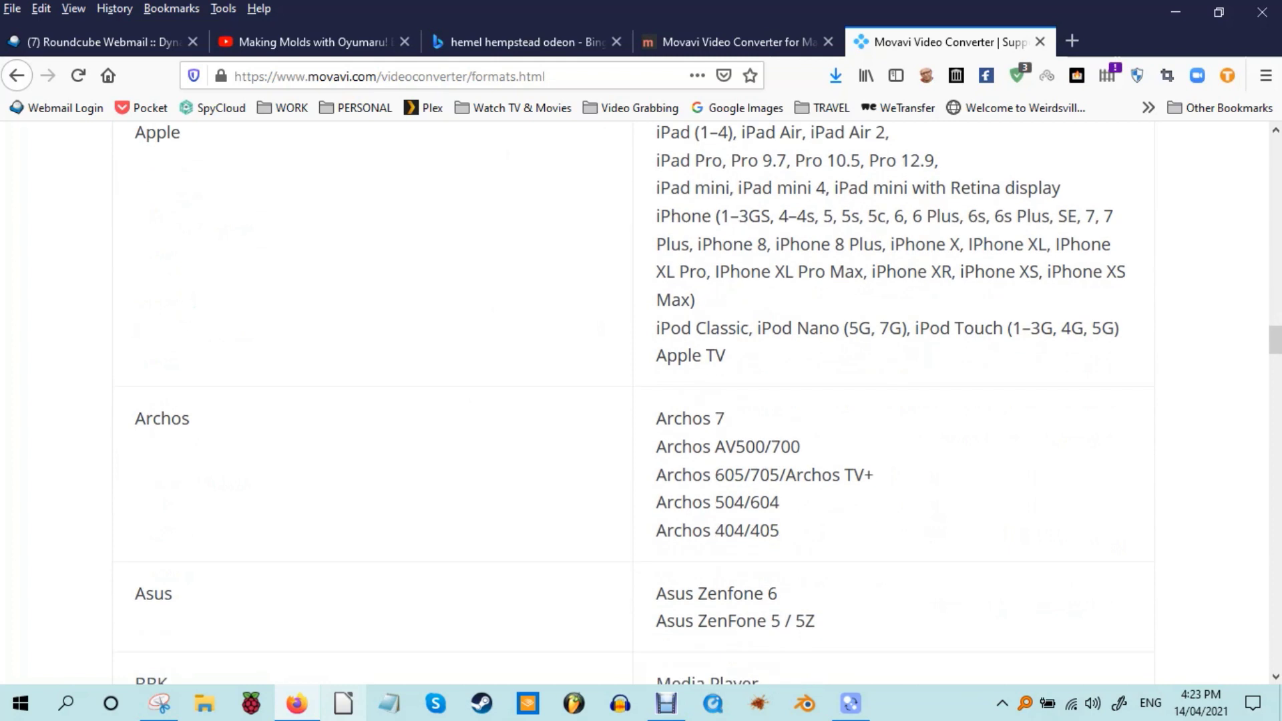
pyautogui.scroll(-4, 641, 400)
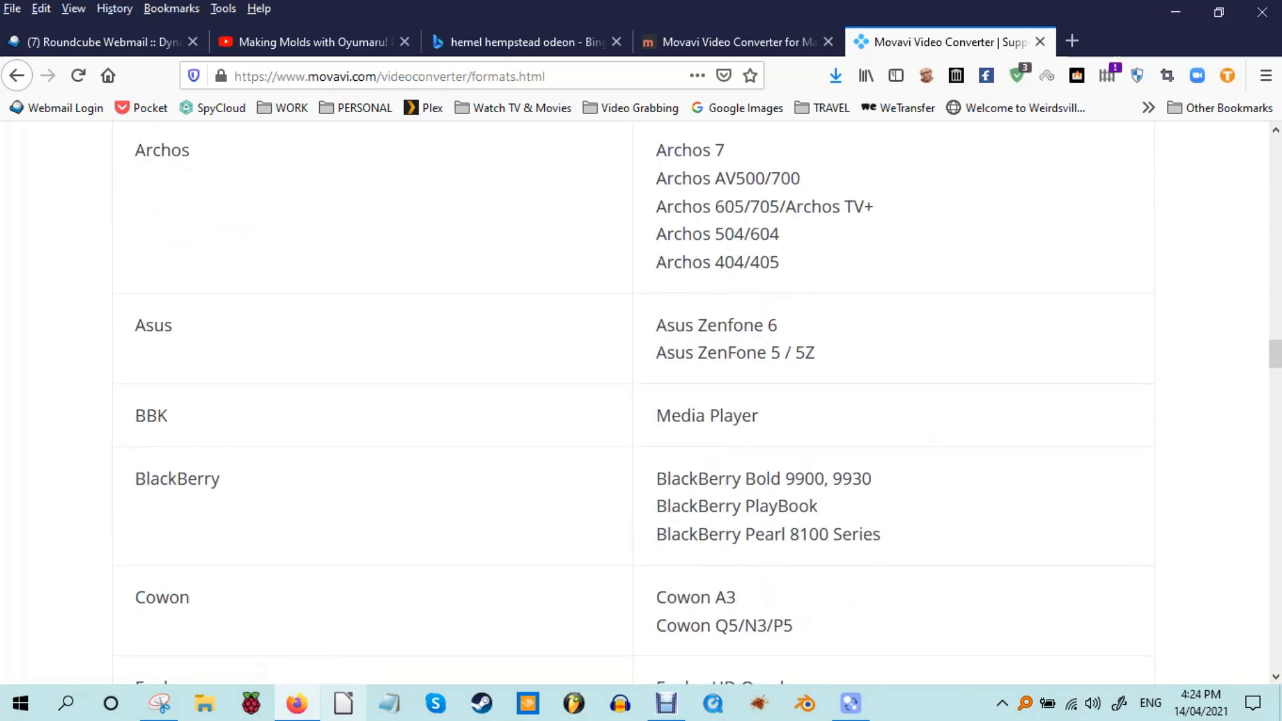
pyautogui.scroll(-6, 641, 401)
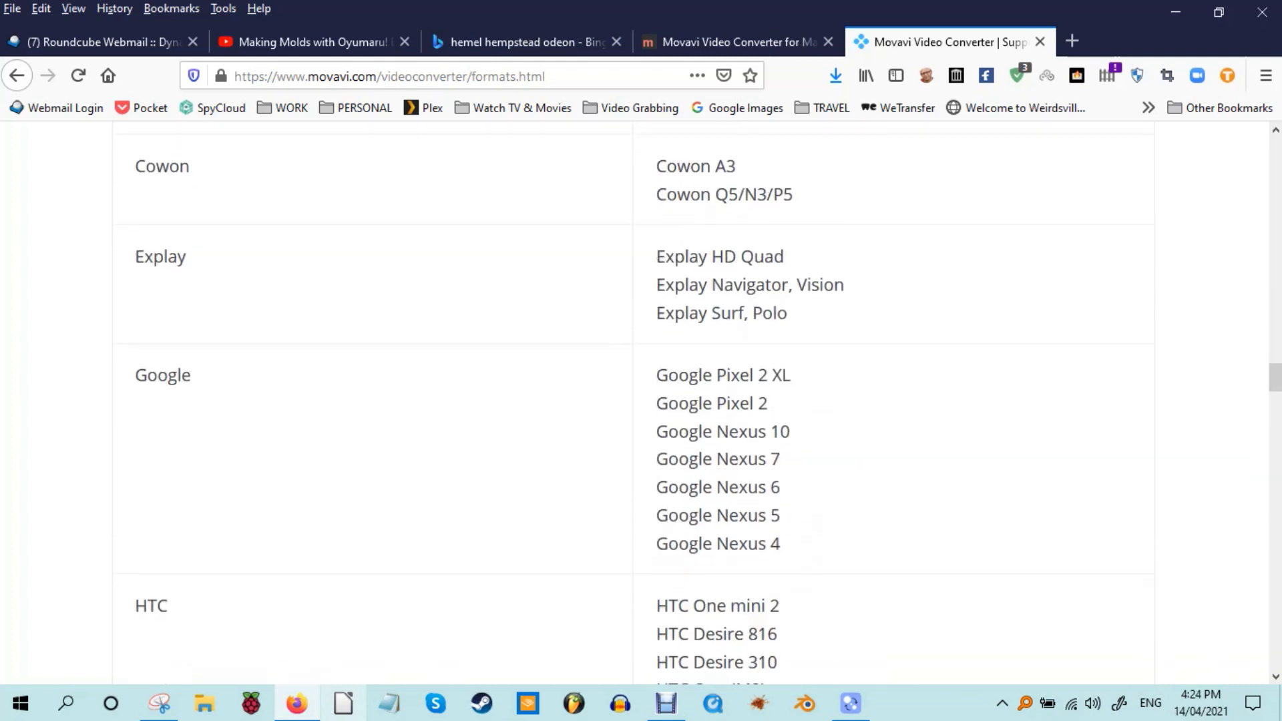
pyautogui.scroll(-1, 641, 401)
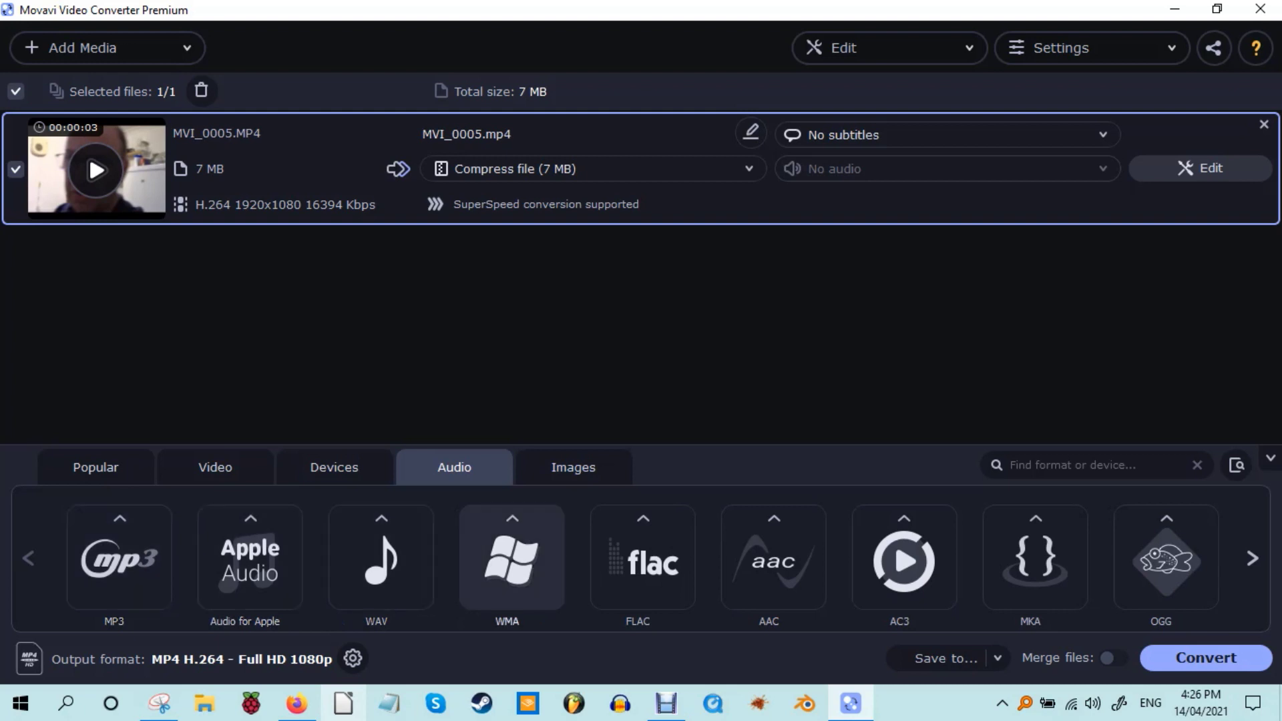
# Look through the WAV, WMA, FLAC, AAC, AC3, MKA and OGG audio presets and the remaining audio formats
pyautogui.click(381, 556)
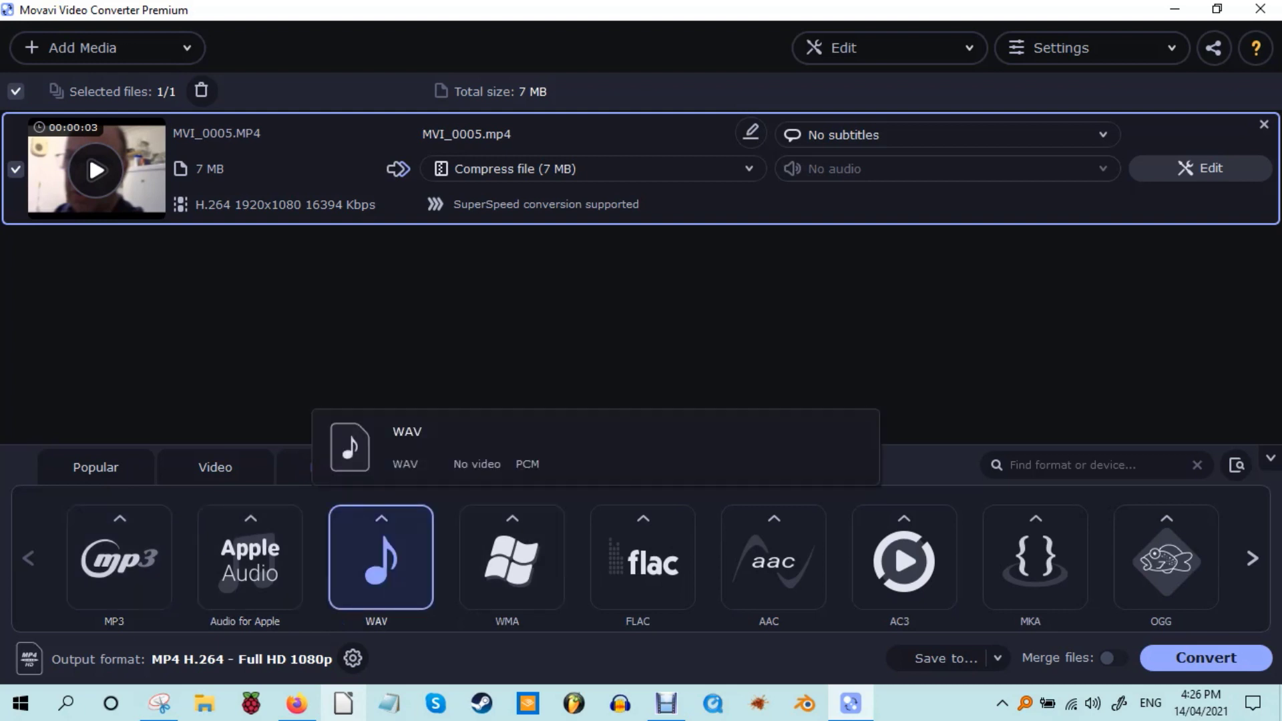
pyautogui.click(512, 558)
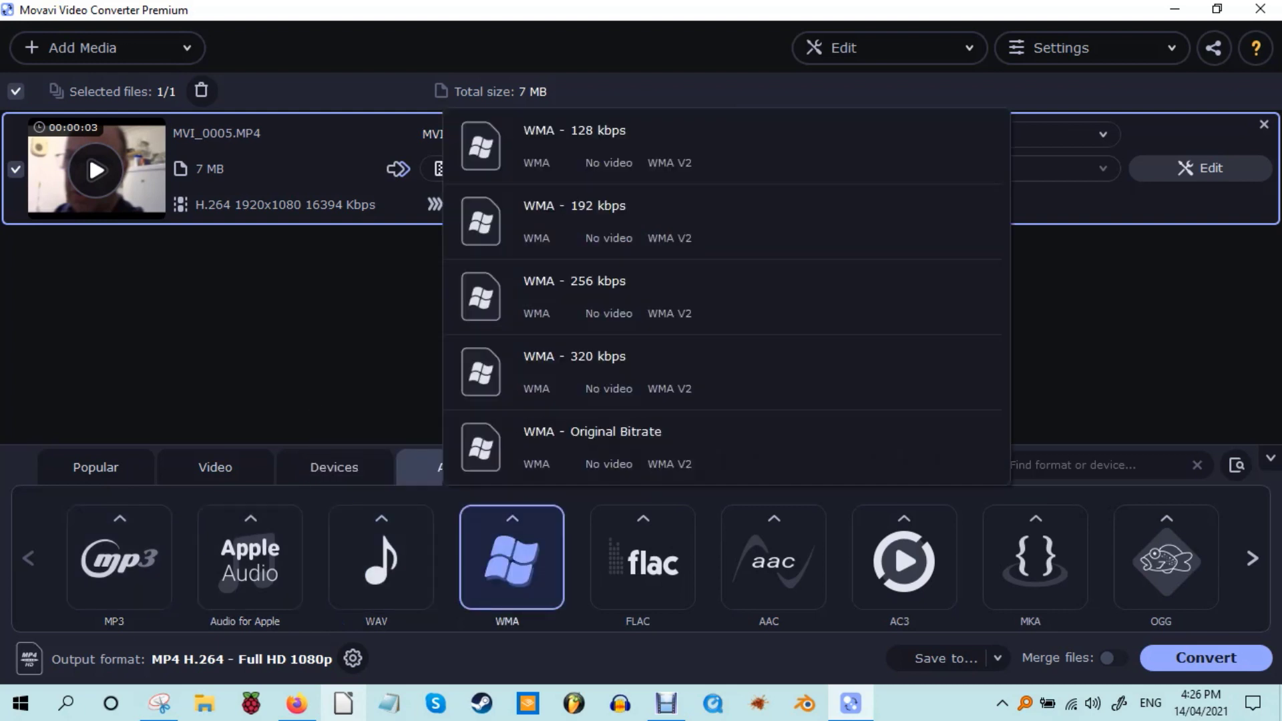
pyautogui.click(642, 558)
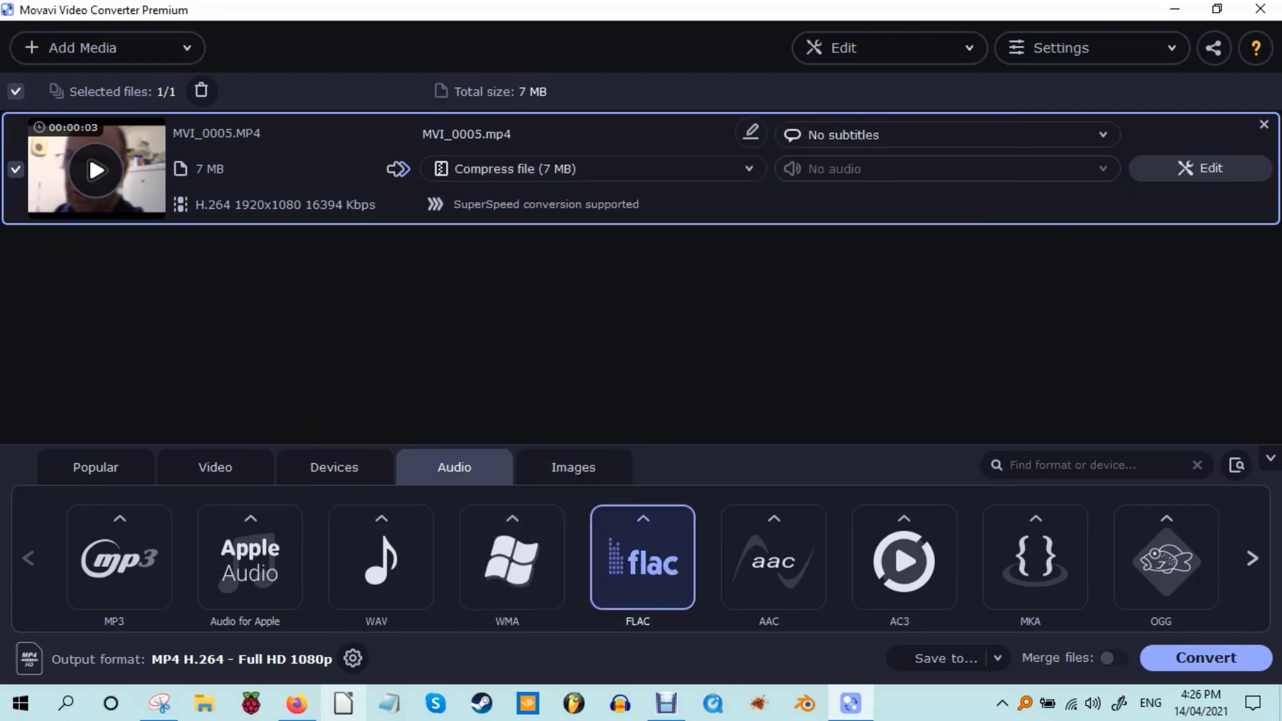
pyautogui.click(773, 558)
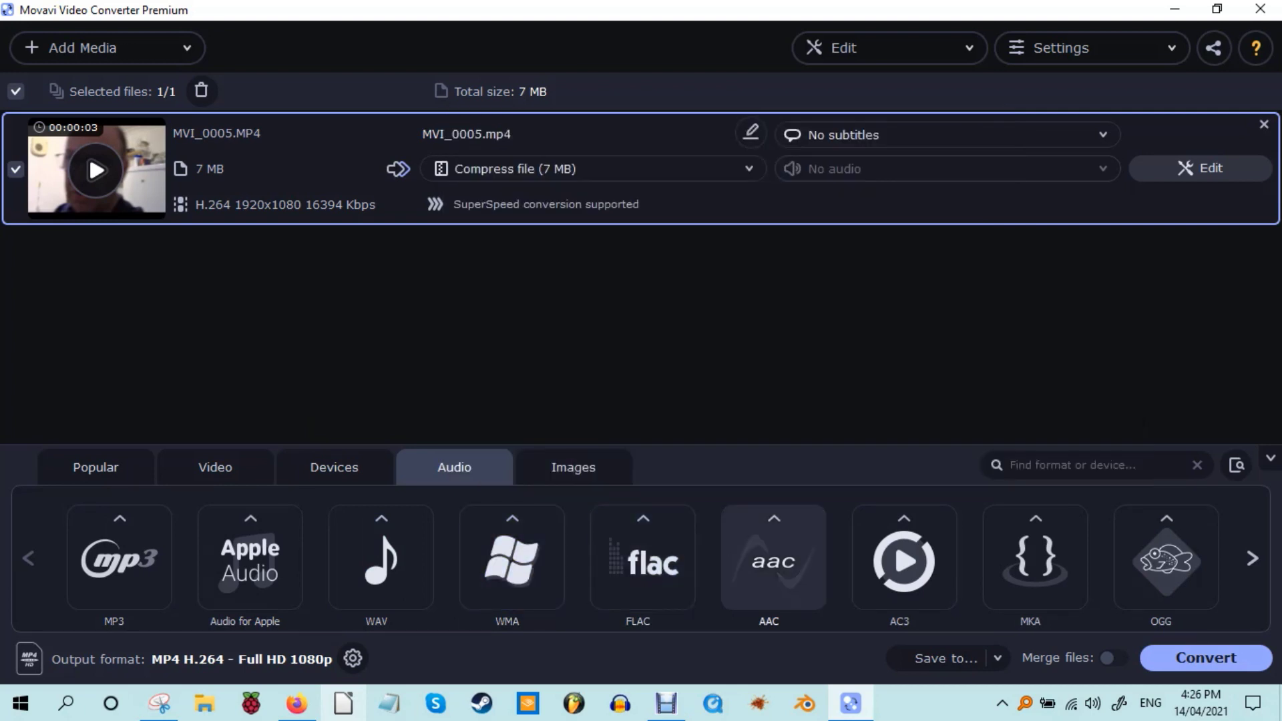
pyautogui.click(773, 557)
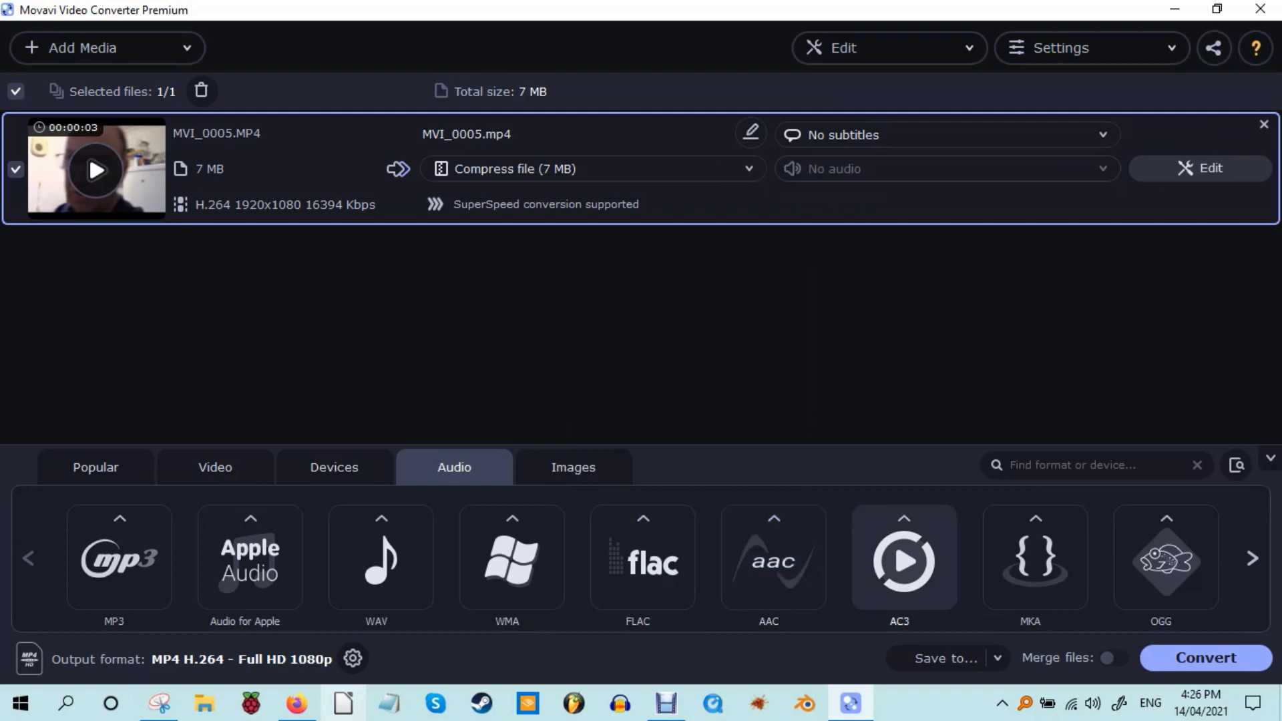
pyautogui.click(904, 558)
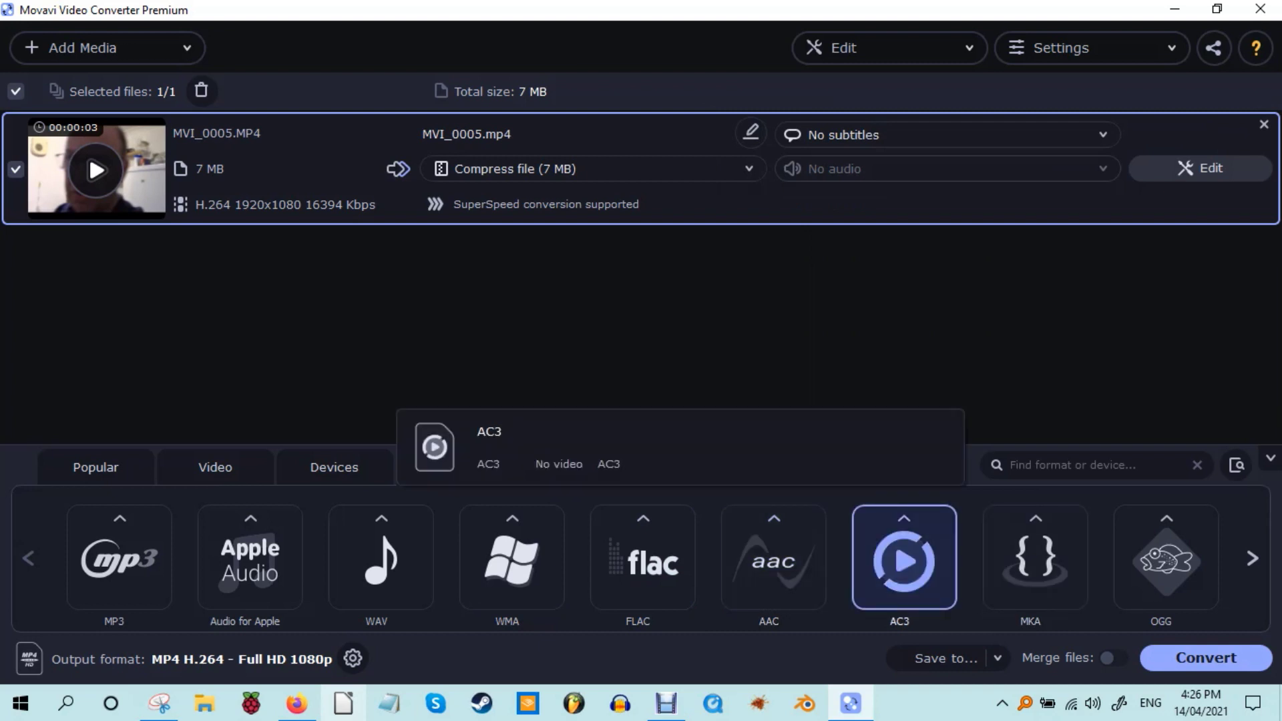
pyautogui.click(1034, 557)
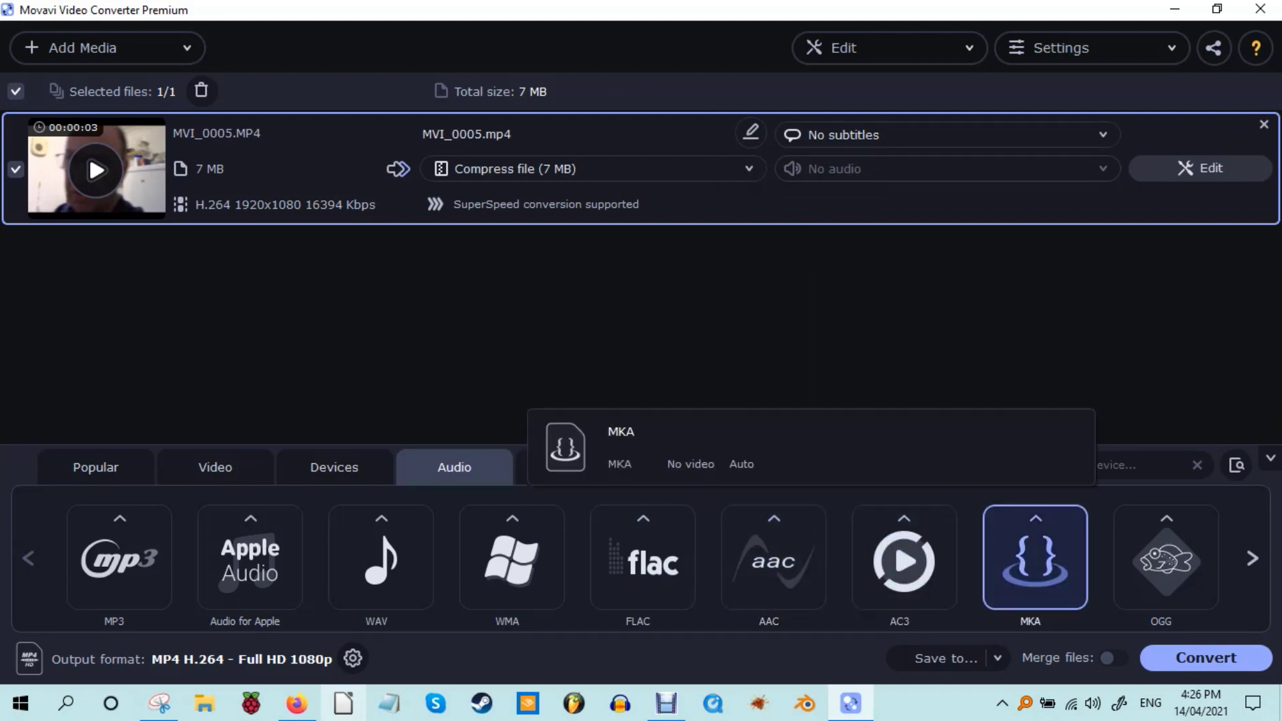
pyautogui.click(1166, 557)
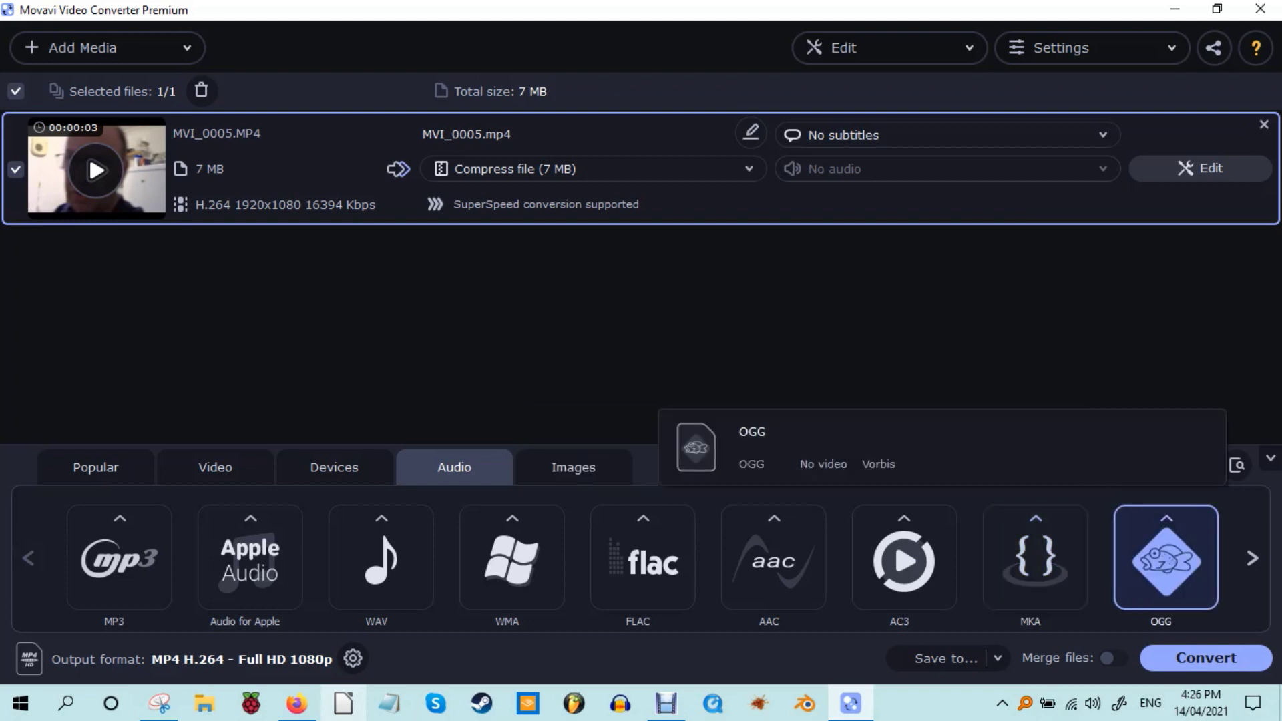
pyautogui.click(1253, 558)
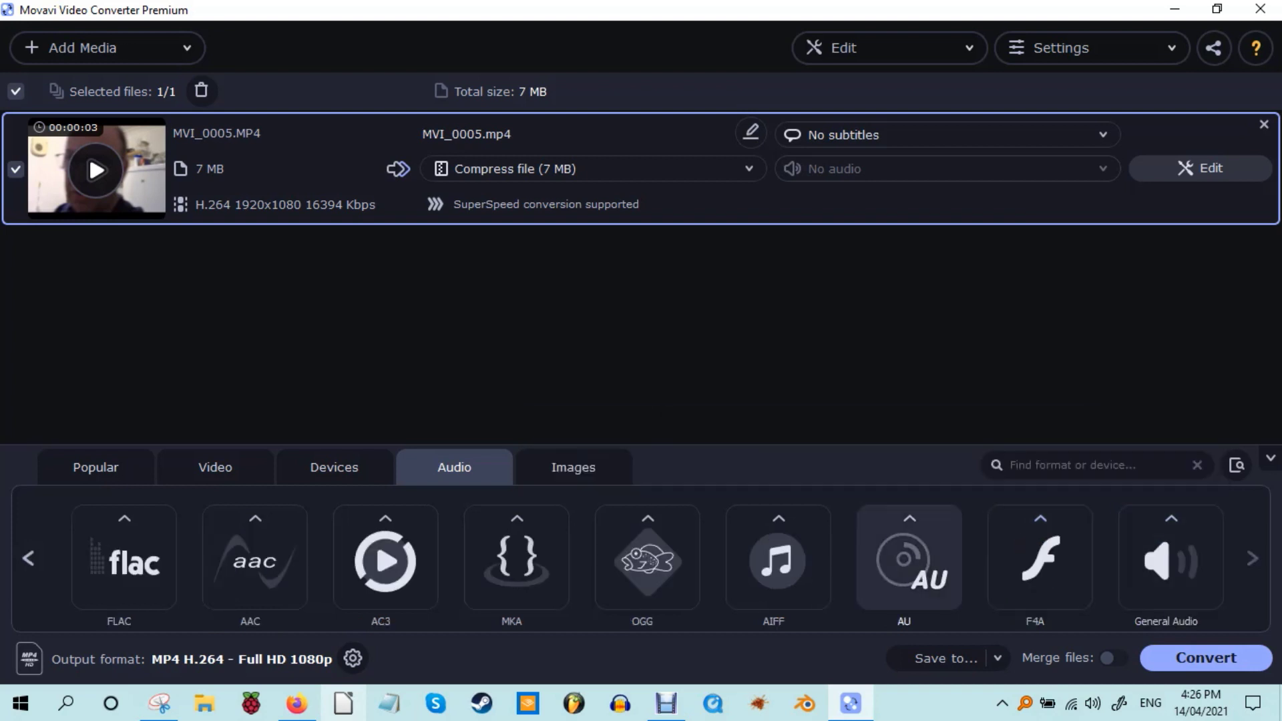
# Look through the image output presets for JPG, GIF, PNG, BMP, TIFF and Social Networking
pyautogui.click(572, 467)
pyautogui.click(119, 557)
pyautogui.click(250, 557)
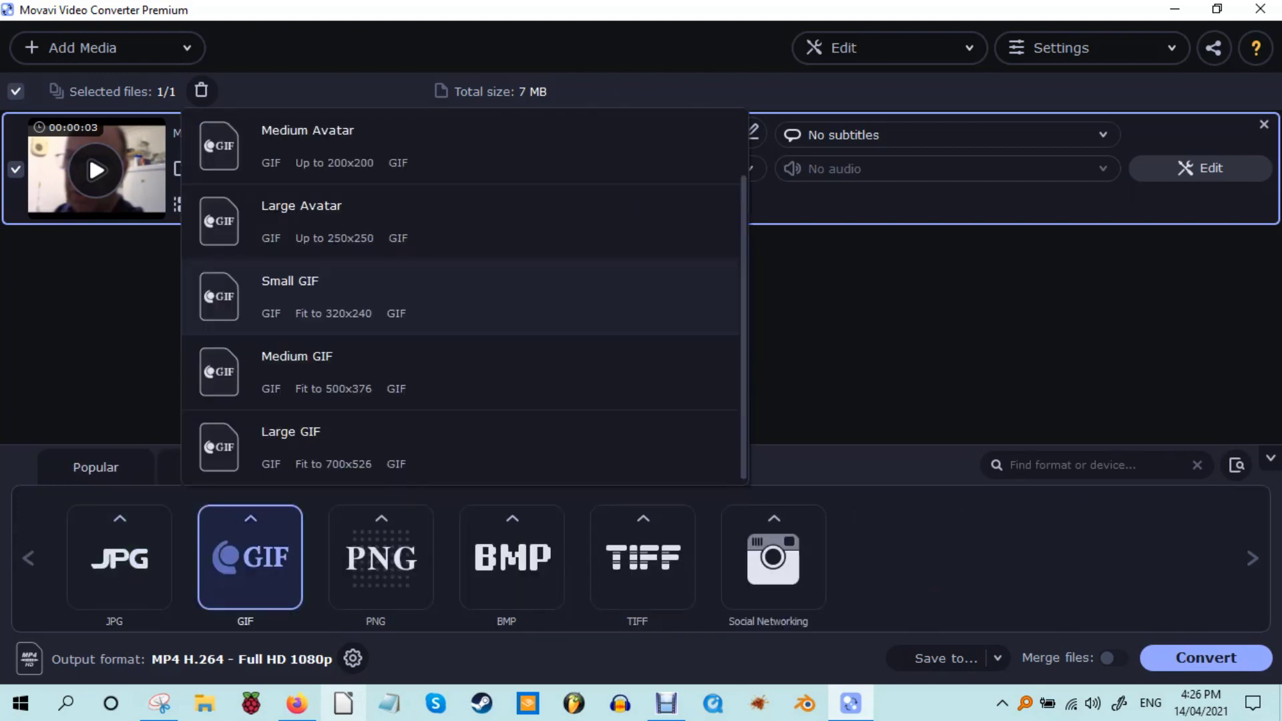
pyautogui.click(380, 558)
pyautogui.click(511, 557)
pyautogui.click(642, 557)
pyautogui.click(773, 558)
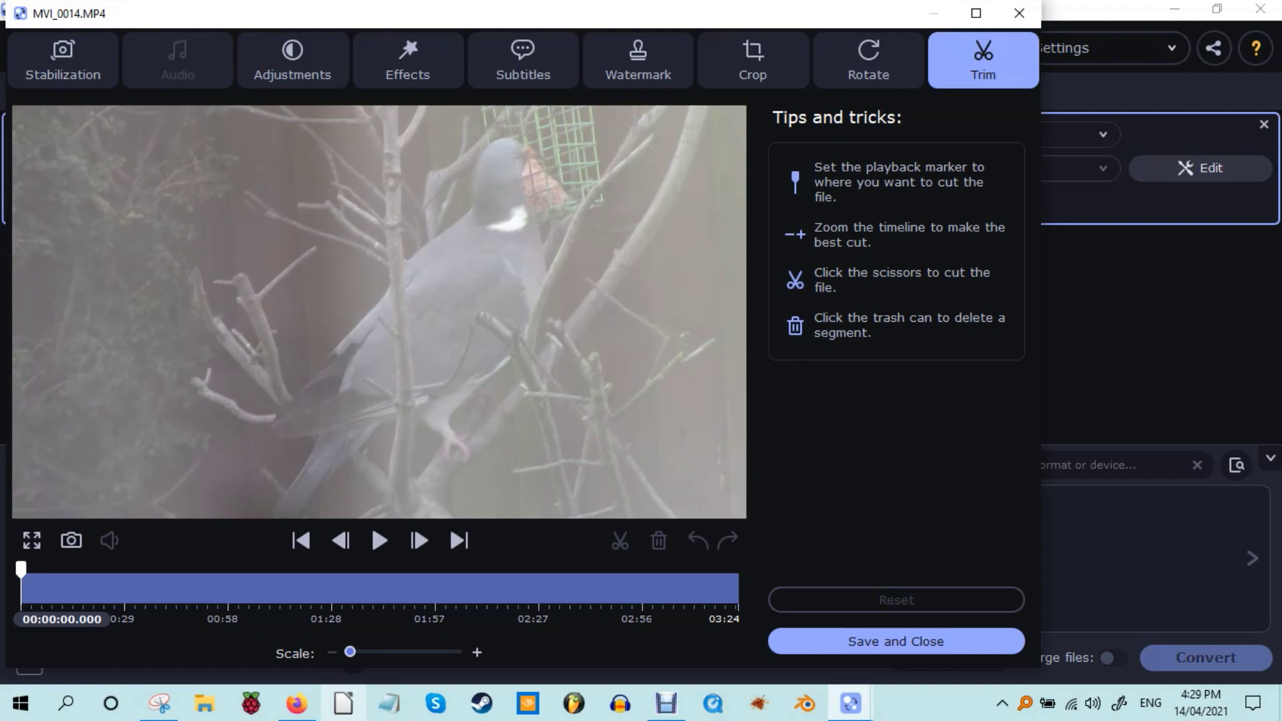
# Examine the basic and advanced video stabilization options for MVI_0014.MP4 and preview the clip at several points
pyautogui.click(63, 60)
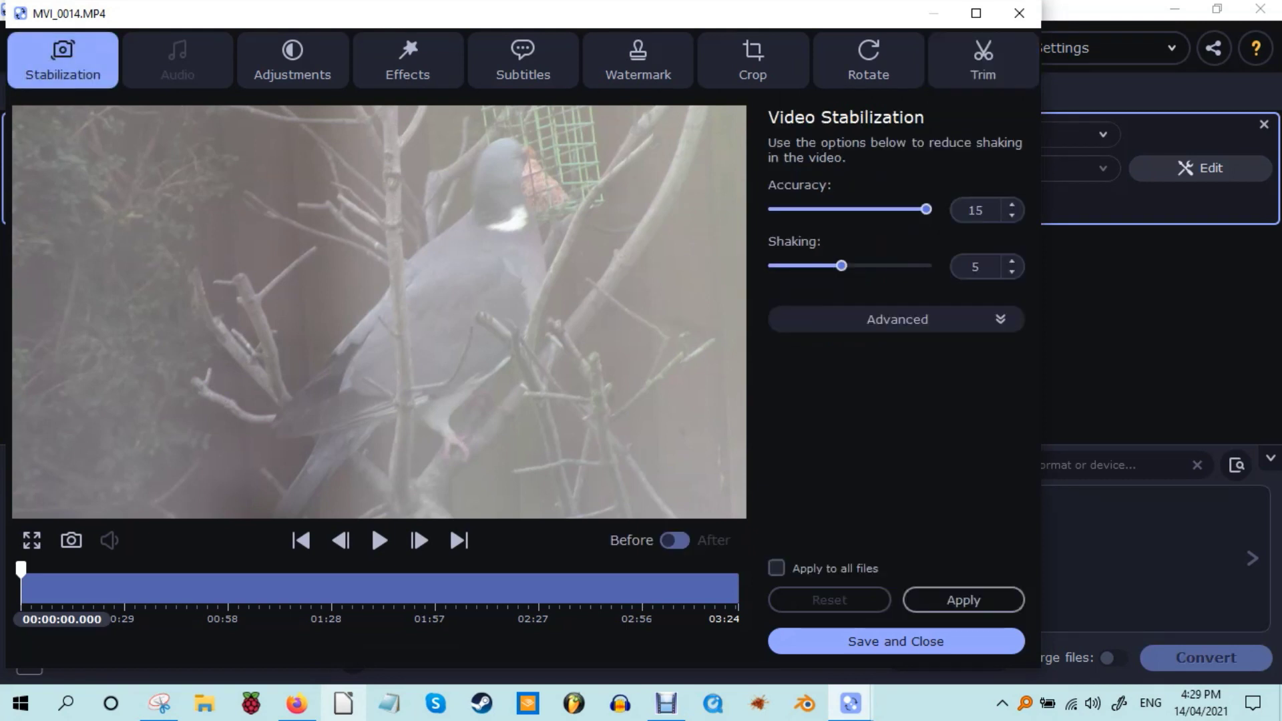
pyautogui.click(379, 540)
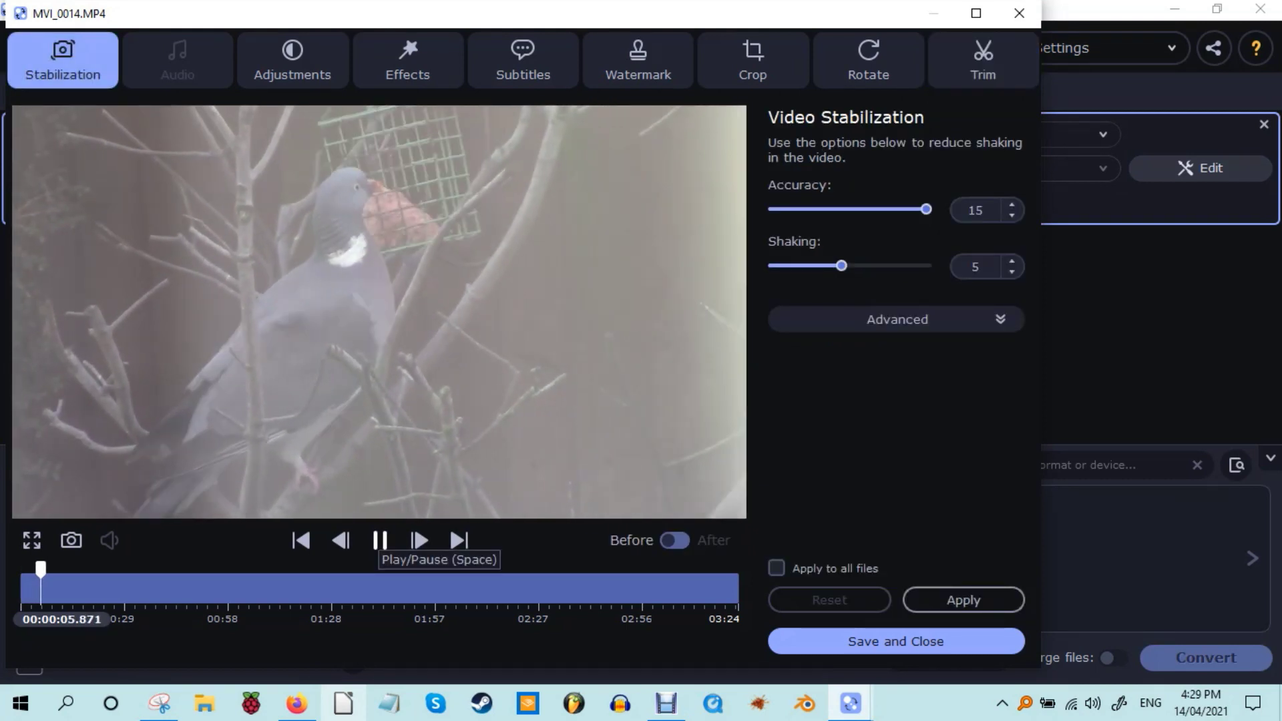
pyautogui.click(379, 540)
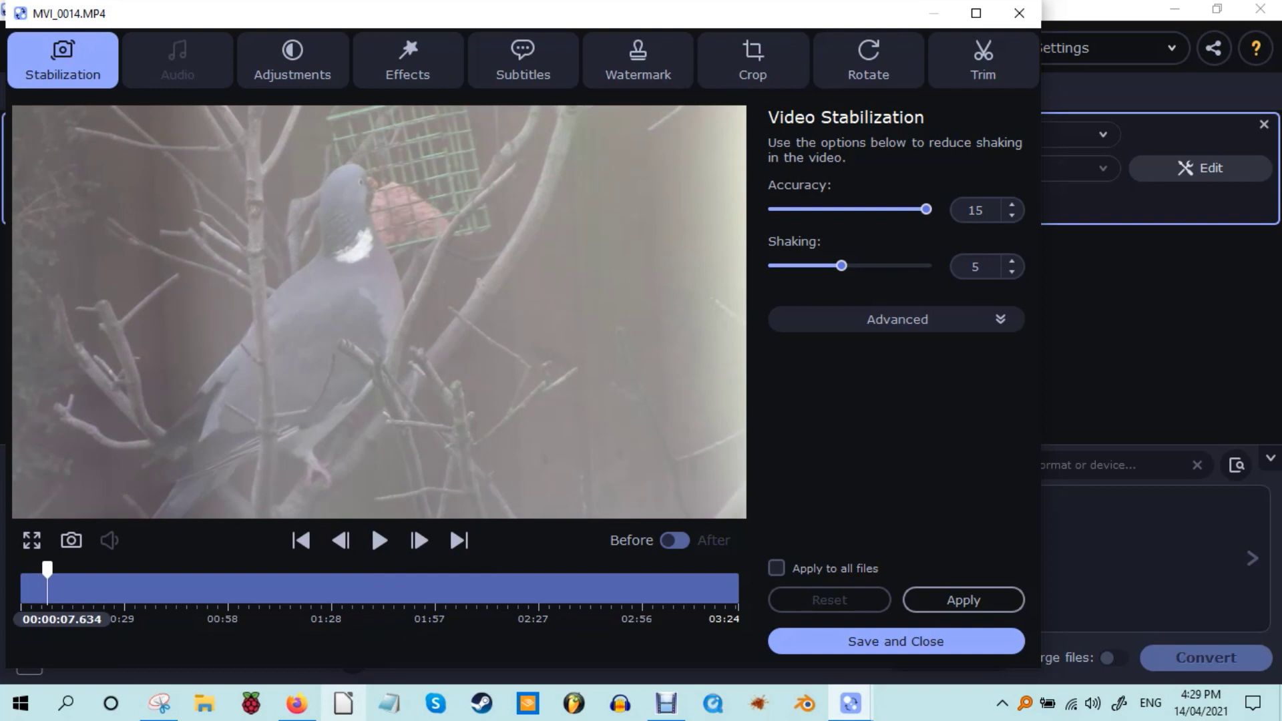
pyautogui.click(895, 319)
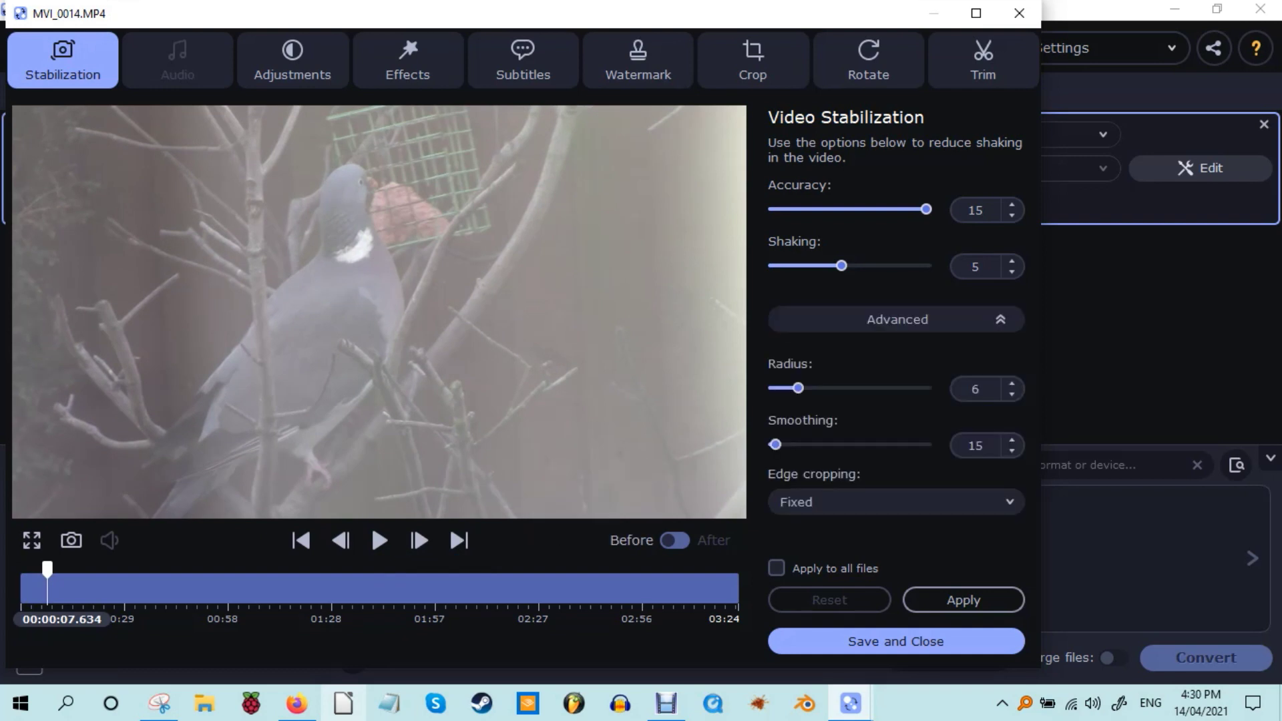
pyautogui.click(301, 540)
pyautogui.click(682, 588)
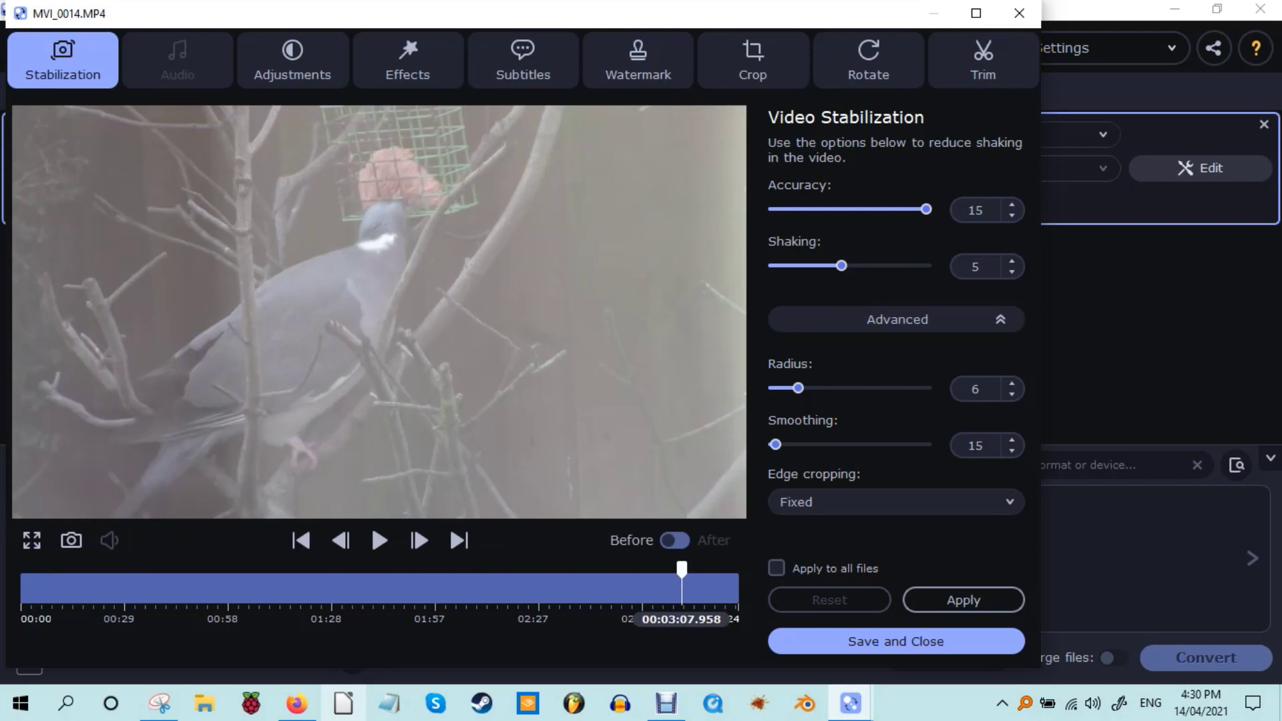
pyautogui.moveTo(681, 587); pyautogui.dragTo(77, 587)
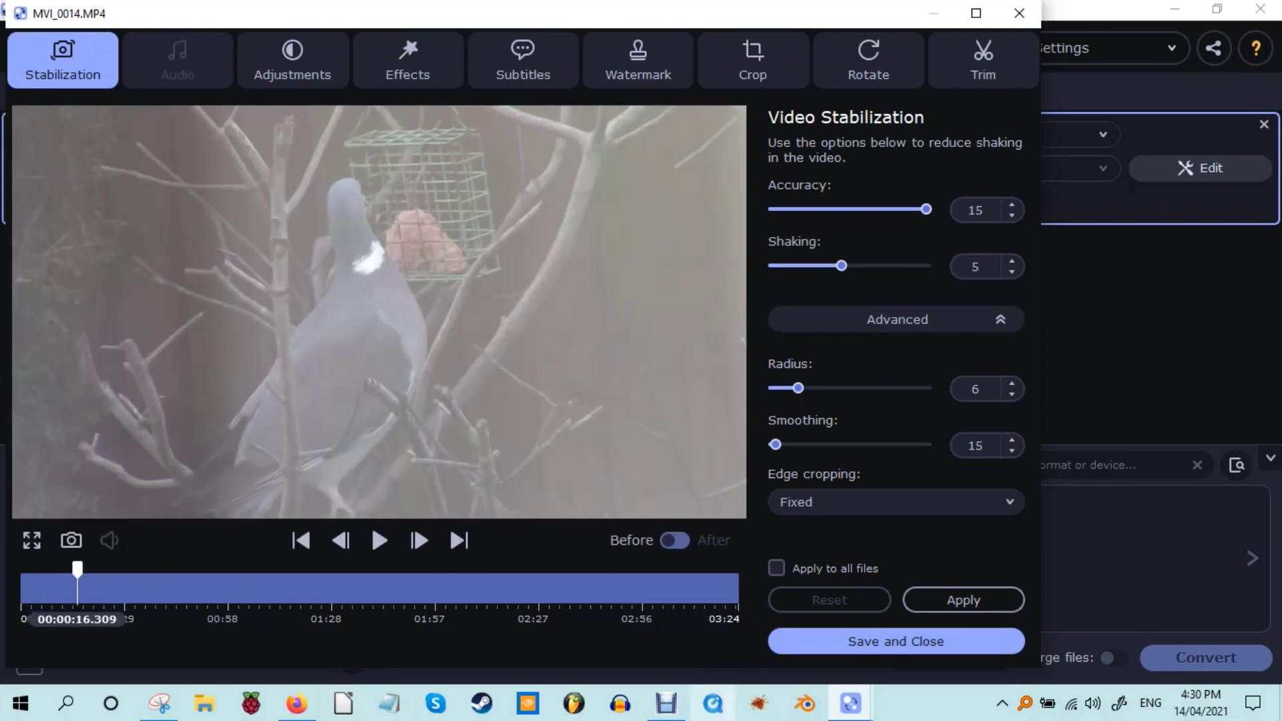
# Try the Fill edges, Fish Eye, El Greco, Wood, B&W, Vignette and Sharpen effects on the clip, switching El Greco off again
pyautogui.click(407, 60)
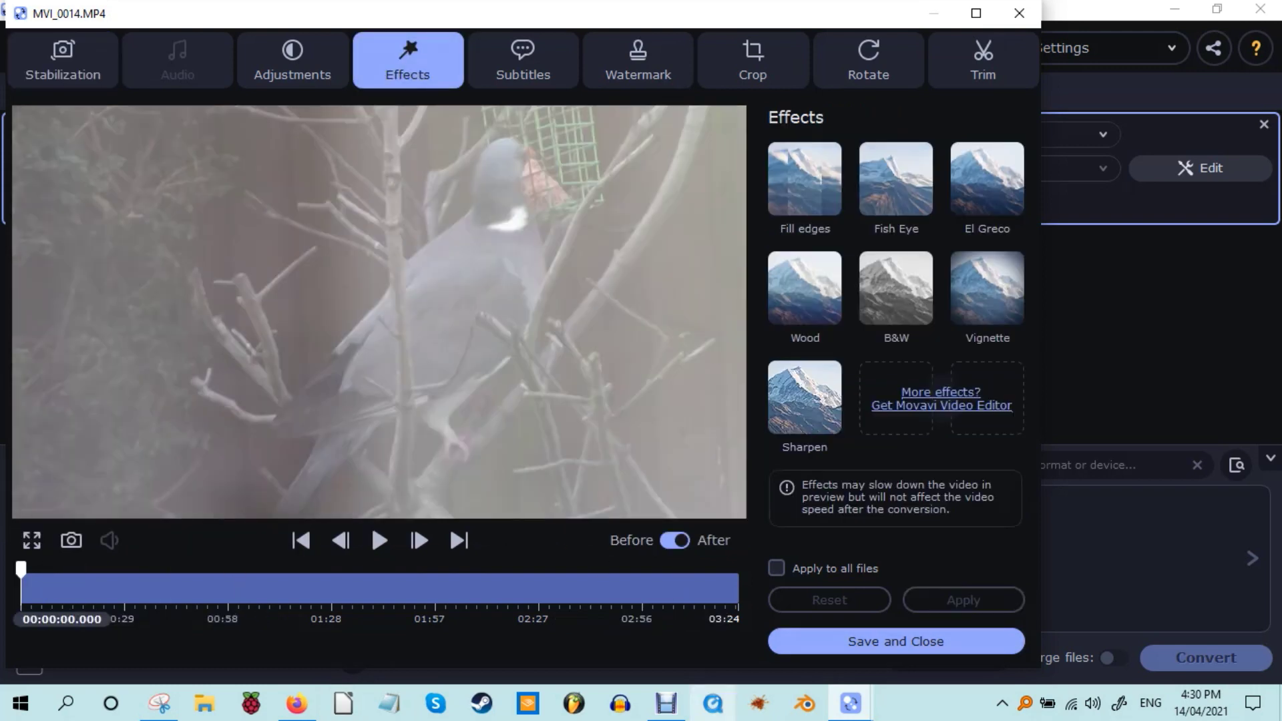
pyautogui.click(804, 178)
pyautogui.click(895, 178)
pyautogui.click(986, 178)
pyautogui.click(804, 288)
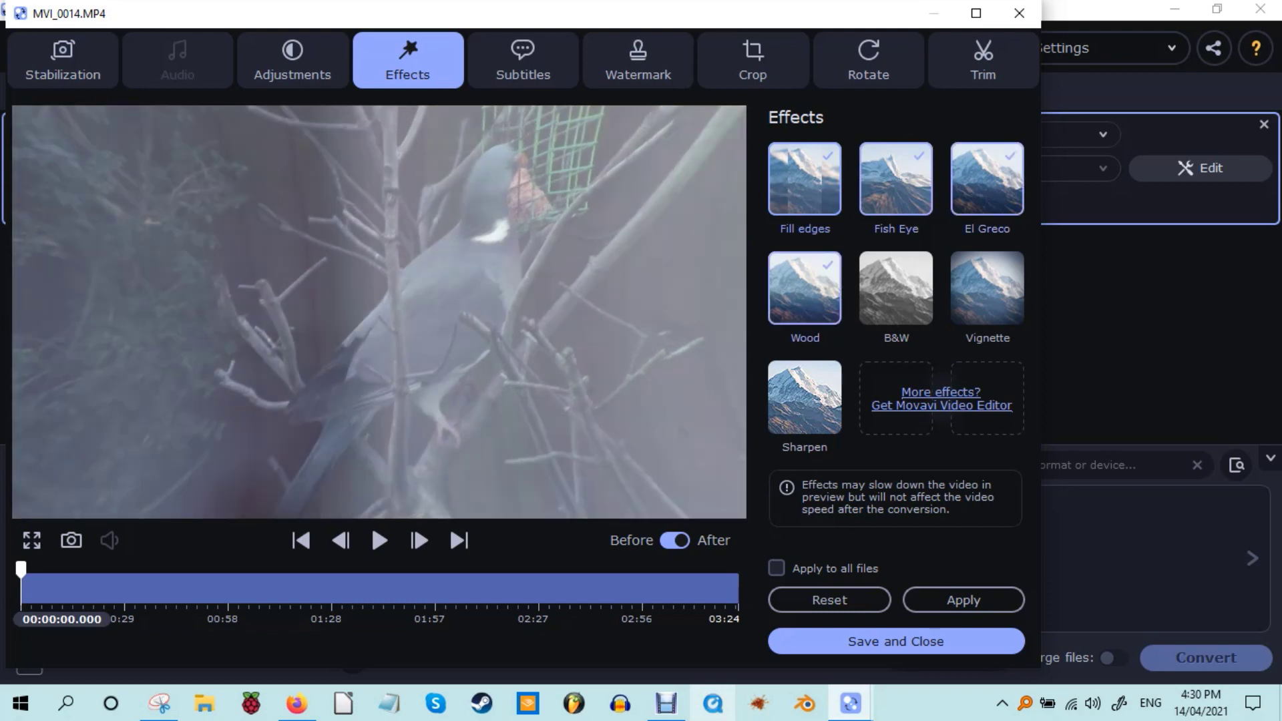
pyautogui.click(986, 178)
pyautogui.click(895, 287)
pyautogui.click(987, 287)
pyautogui.click(805, 396)
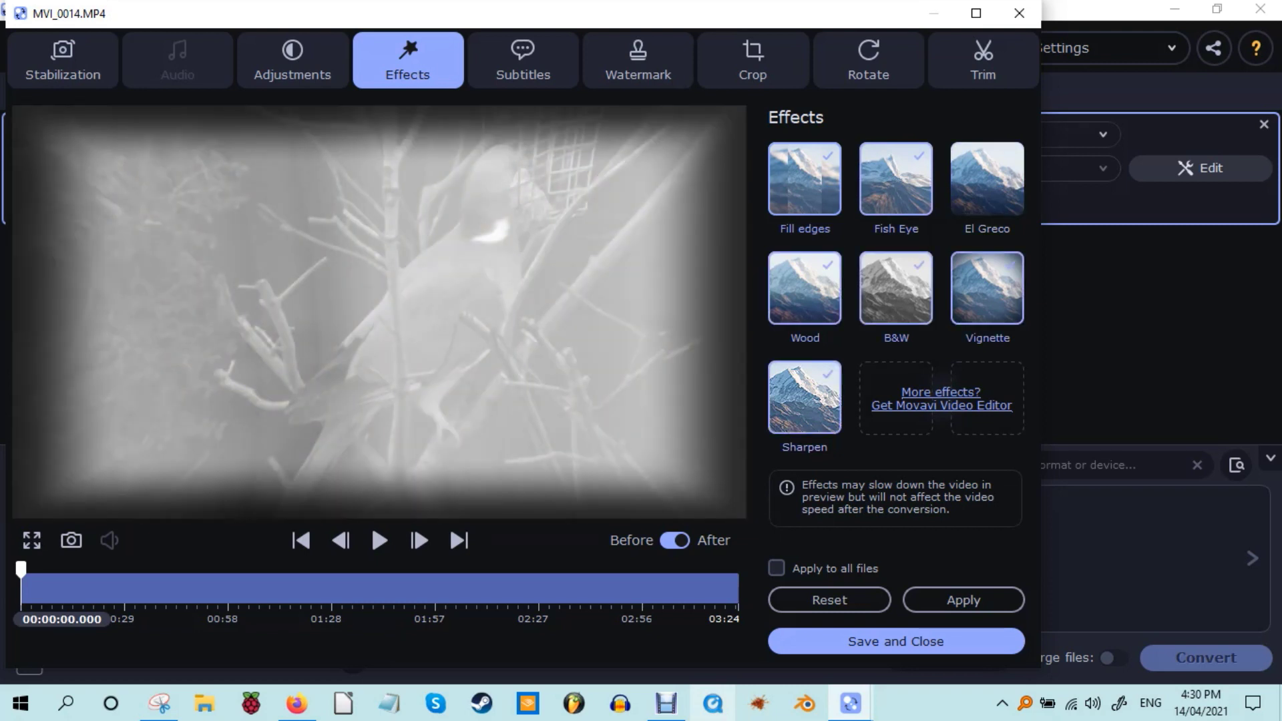
# Remove the Sharpen, Wood, B&W, Vignette, Fish Eye and Fill edges effects from the clip
pyautogui.click(804, 396)
pyautogui.click(804, 287)
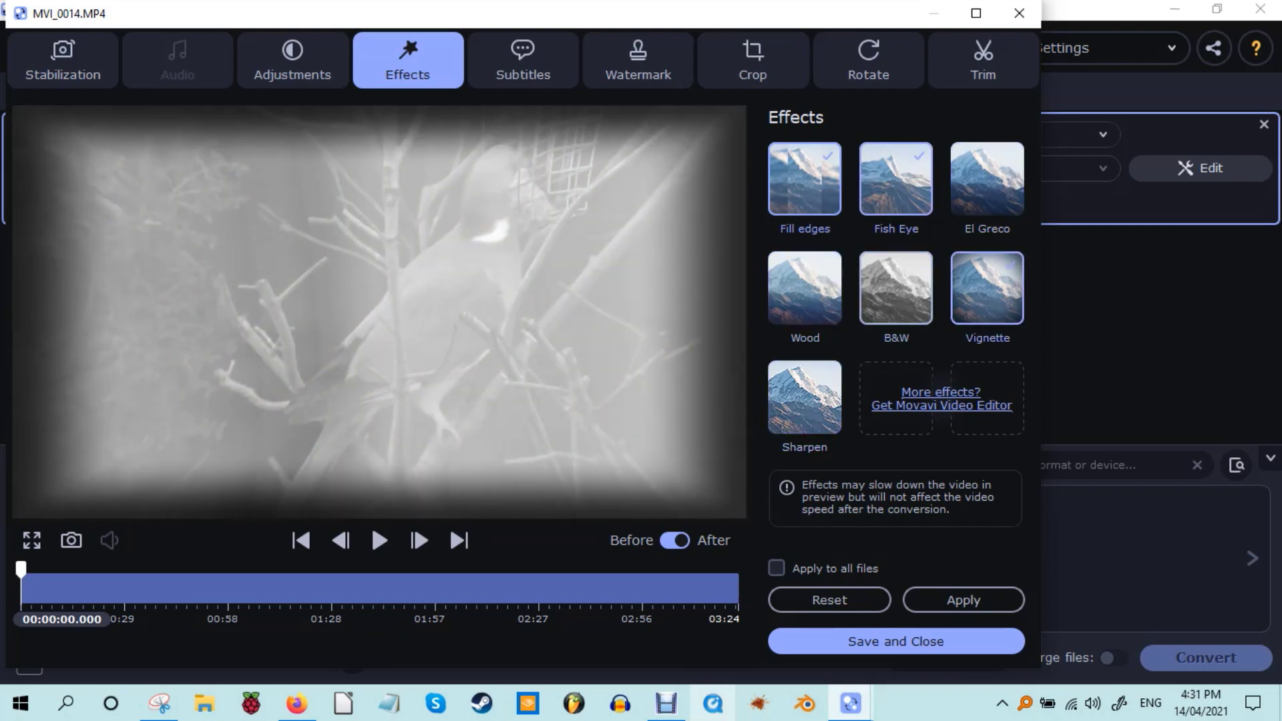
pyautogui.click(895, 287)
pyautogui.click(987, 287)
pyautogui.click(895, 178)
pyautogui.click(804, 178)
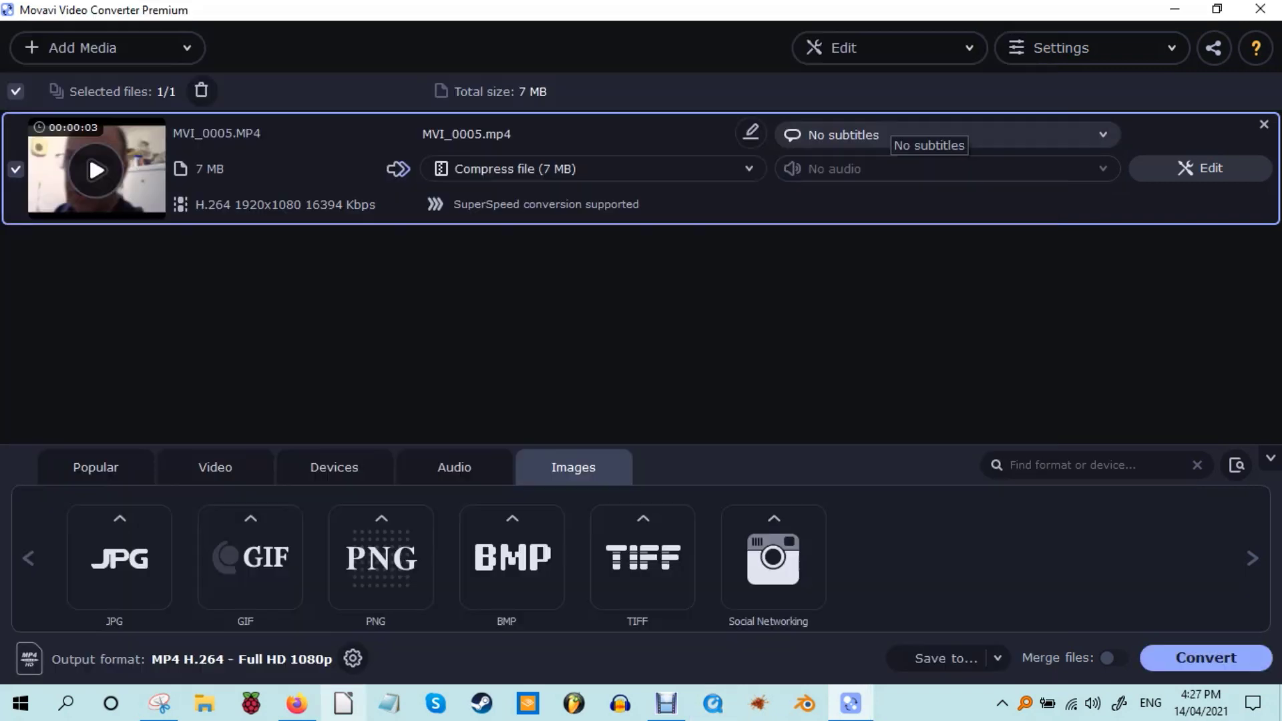
# Search online for English subtitles for MVI_0005.MP4 using the title MVI_0005
pyautogui.click(887, 135)
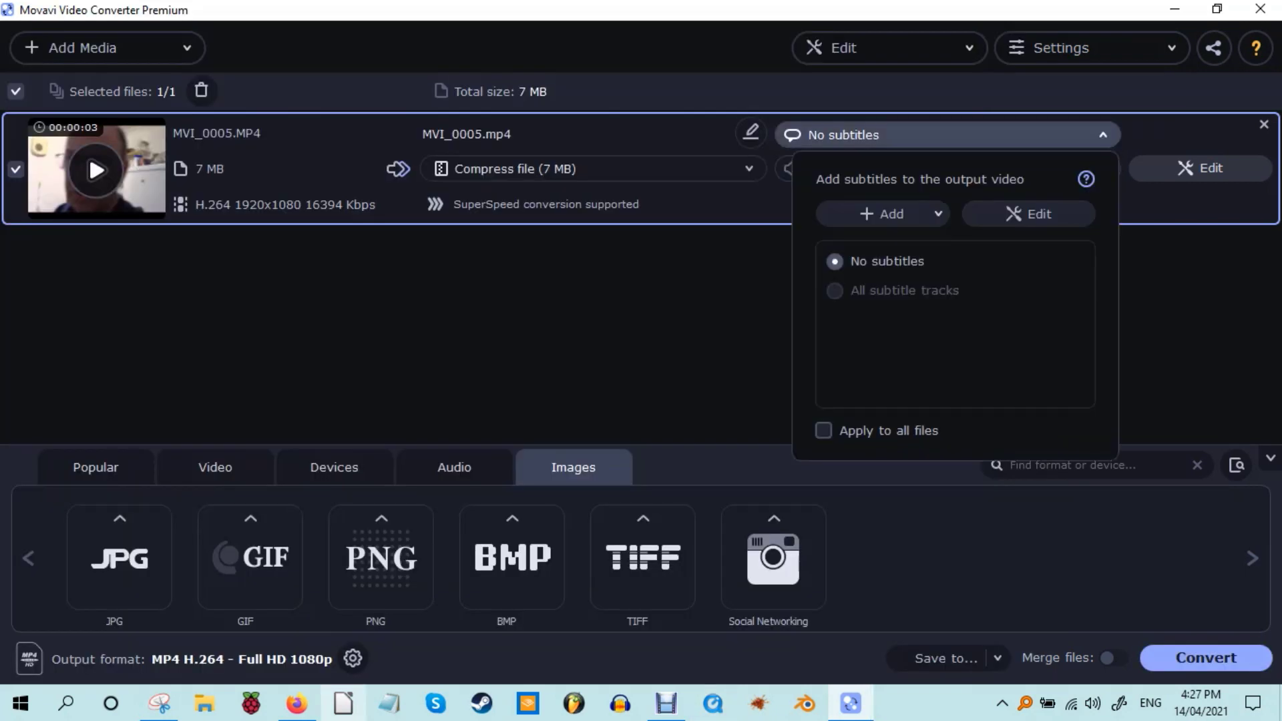
pyautogui.click(888, 213)
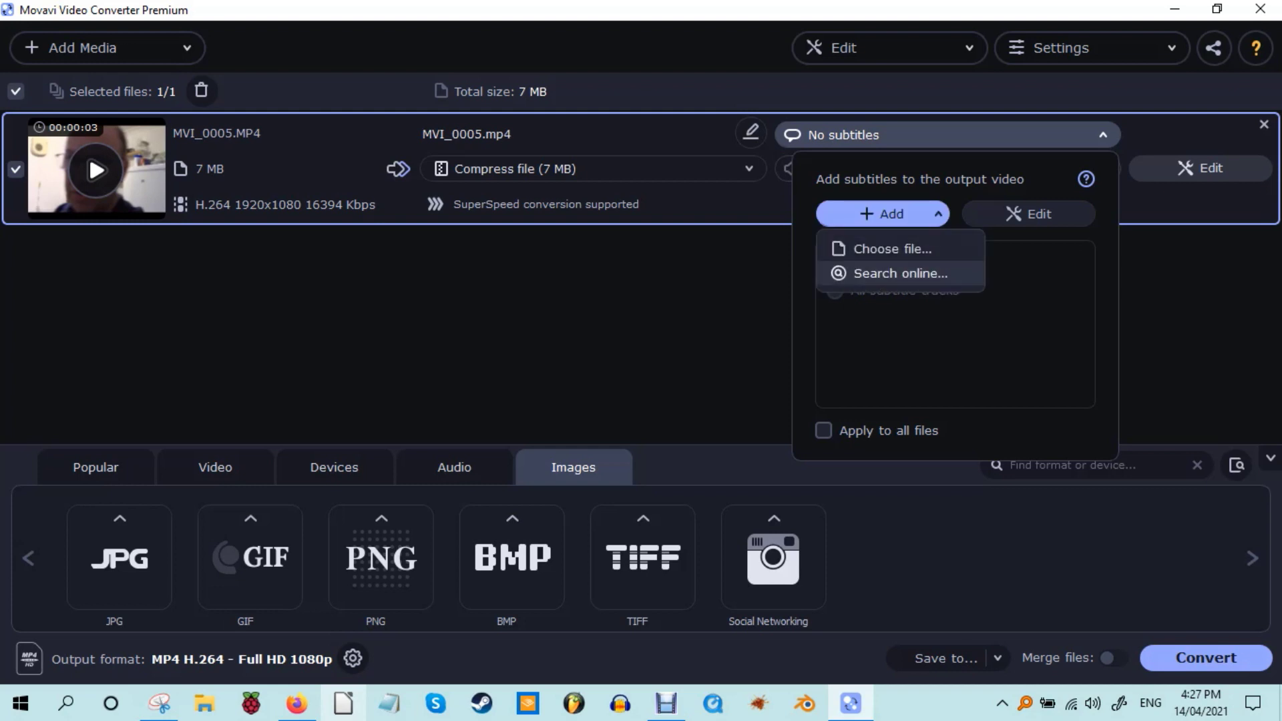
pyautogui.click(900, 273)
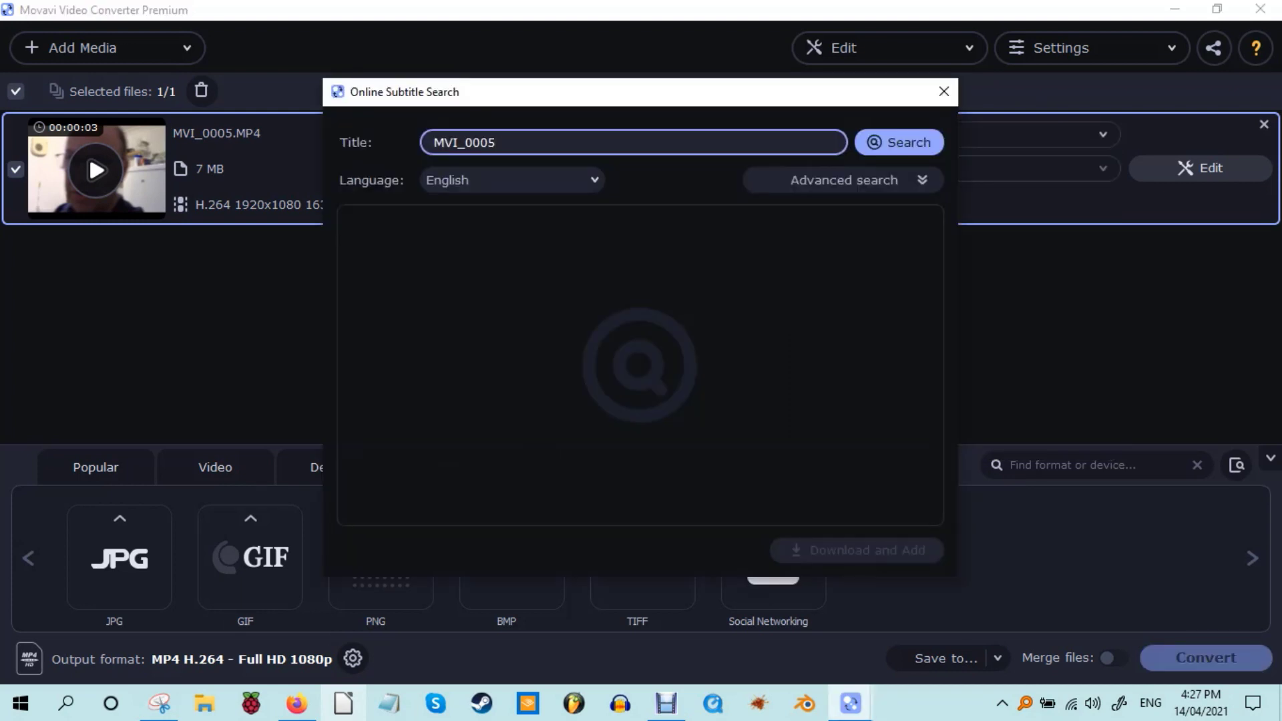
pyautogui.click(898, 142)
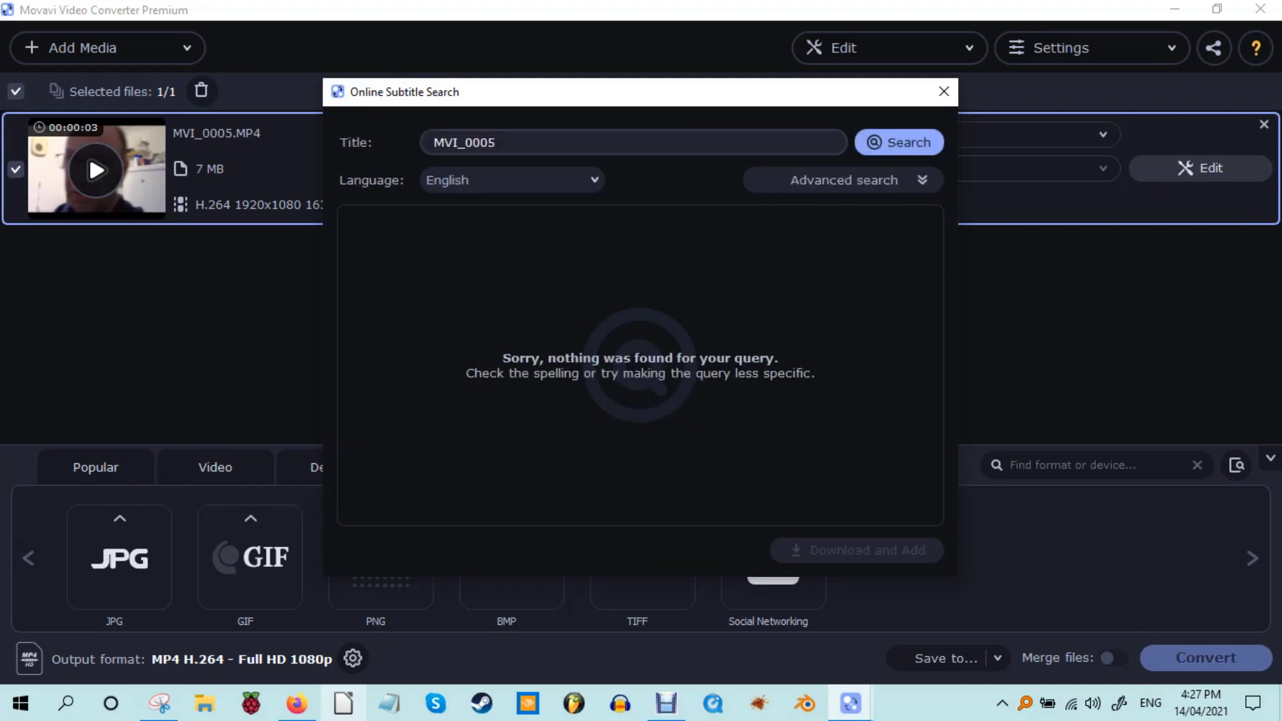
# Search for English subtitles titled "7th voyage of sinbad" and select the 1958 1080p TrueHD 5.1 subtitle file
pyautogui.doubleClick(464, 142)
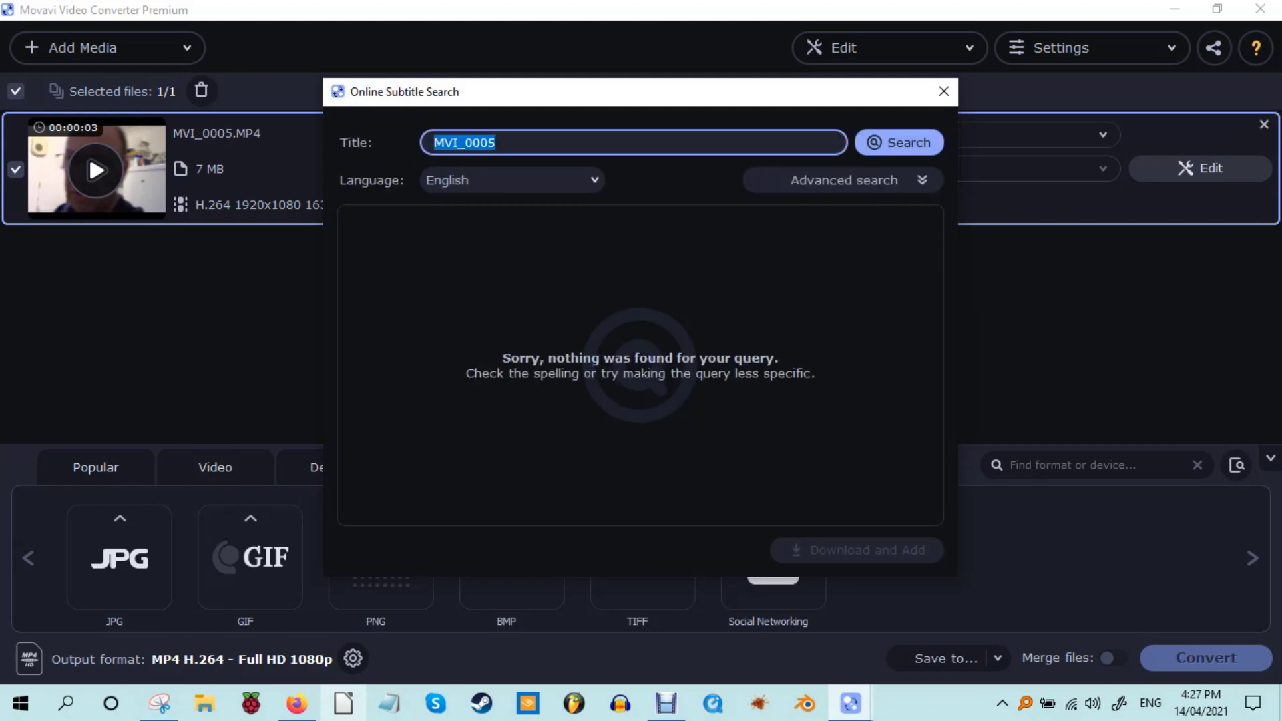
pyautogui.write('7th voyage of sinbad')
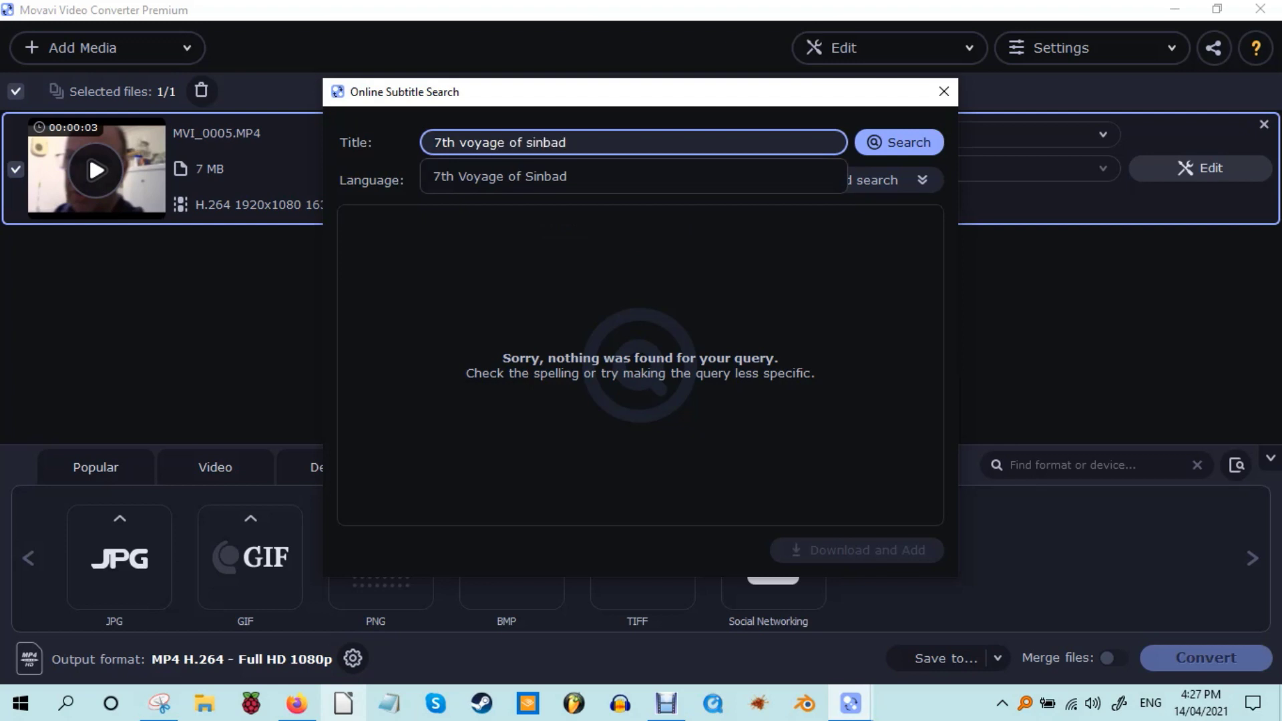
pyautogui.press('Return')
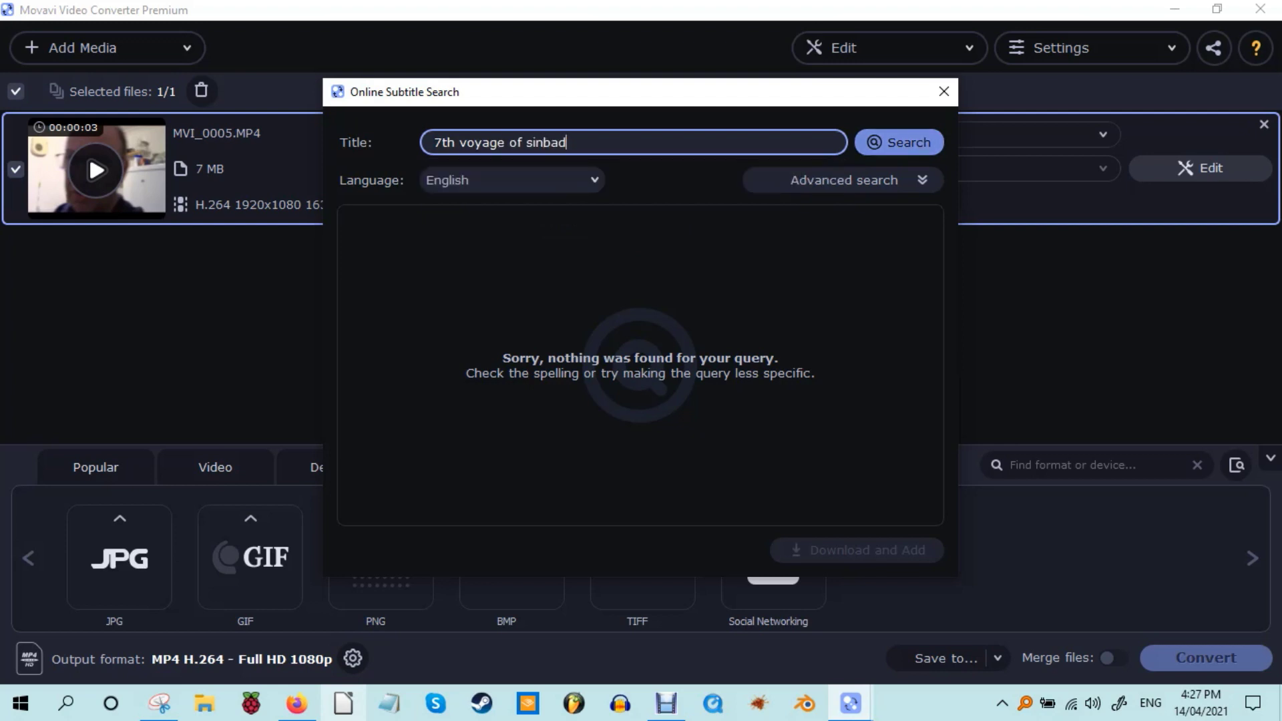
pyautogui.press('Return')
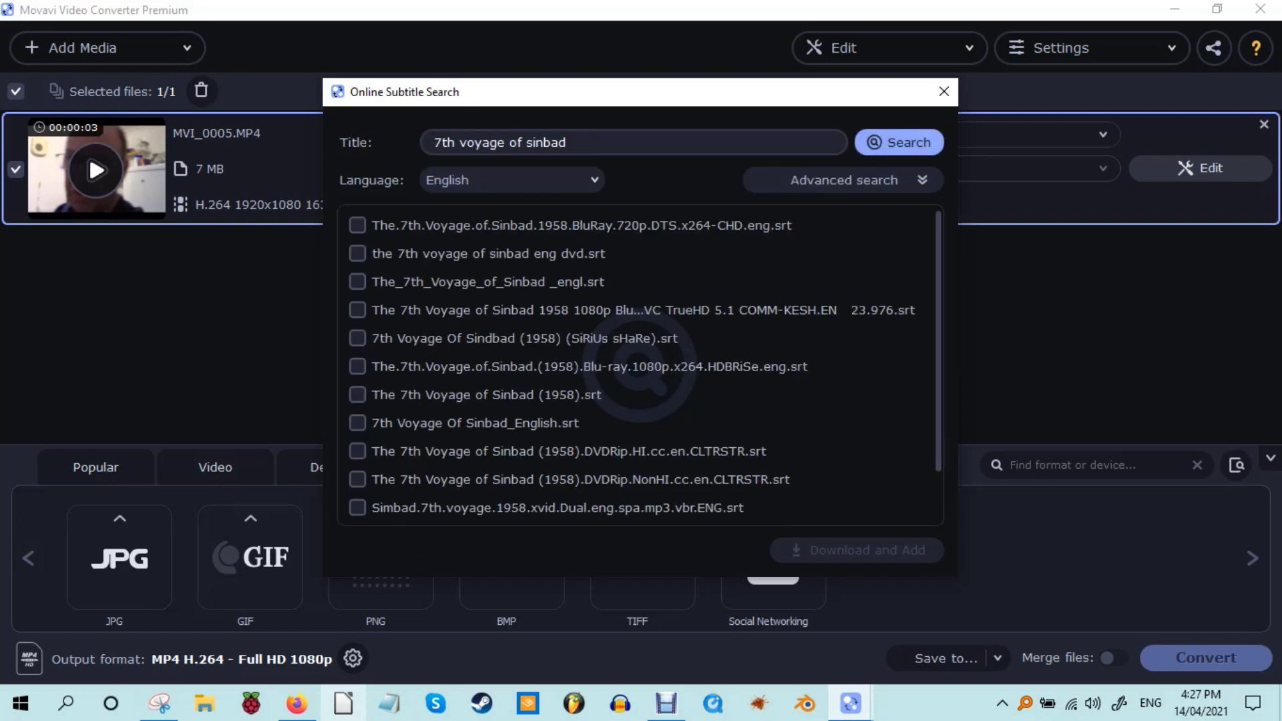
pyautogui.click(357, 225)
pyautogui.click(357, 224)
pyautogui.click(357, 310)
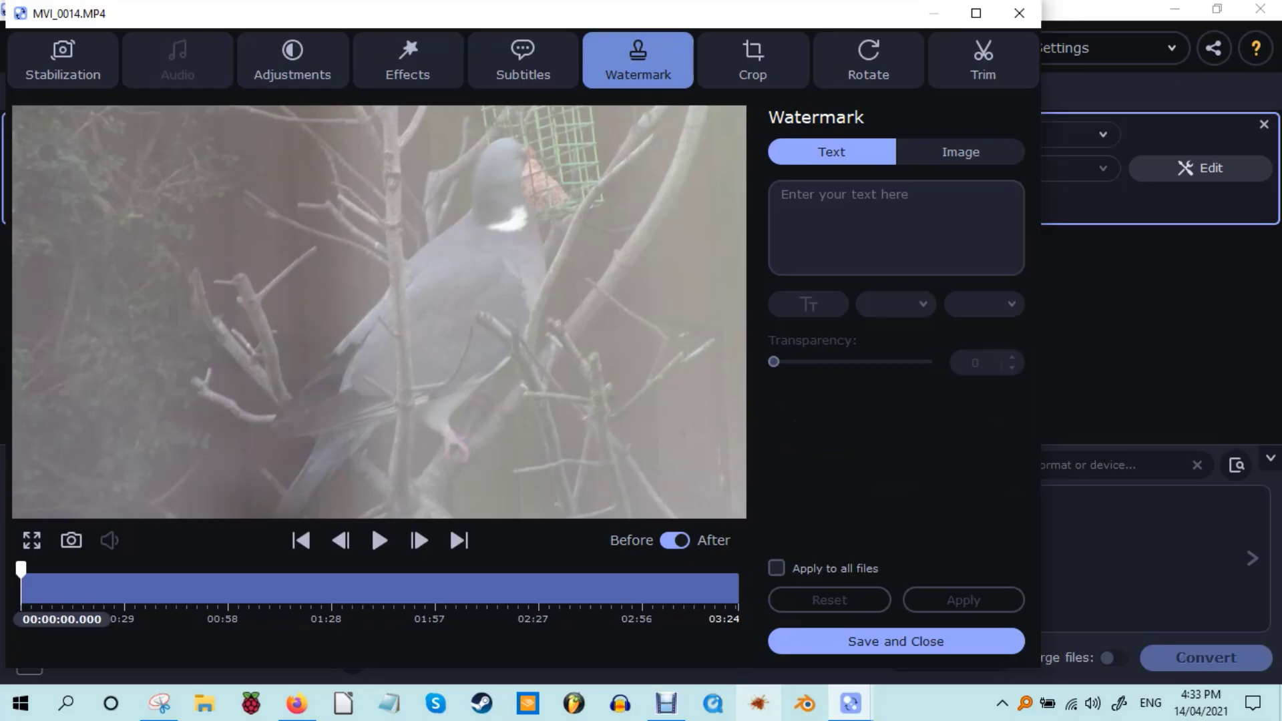
# Add the text watermark "This is a Mke Tech Easier production" to MVI_0014.MP4 and widen its box so the text fits on one line
pyautogui.click(781, 194)
pyautogui.write('This is a ')
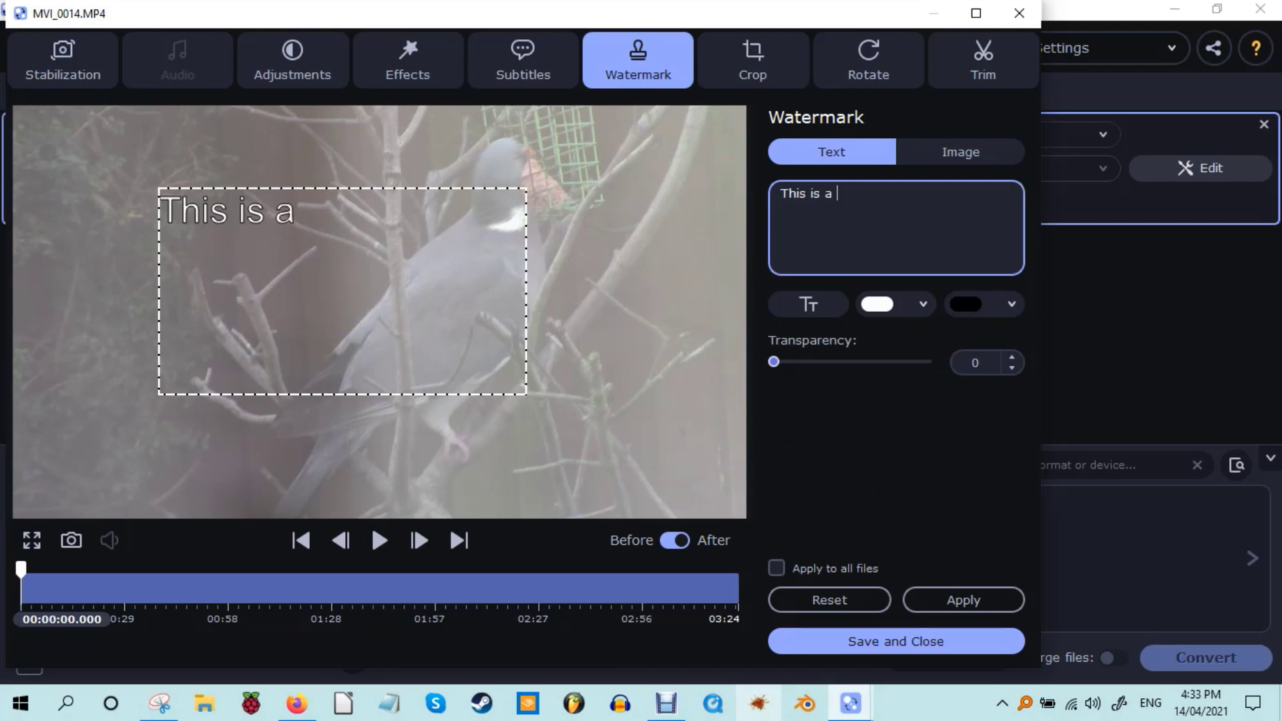
pyautogui.write('Maketech')
pyautogui.press('BackSpace')
pyautogui.press('BackSpace')
pyautogui.press('BackSpace')
pyautogui.press('BackSpace')
pyautogui.press('BackSpace')
pyautogui.press('BackSpace')
pyautogui.write('ke Tech Easier')
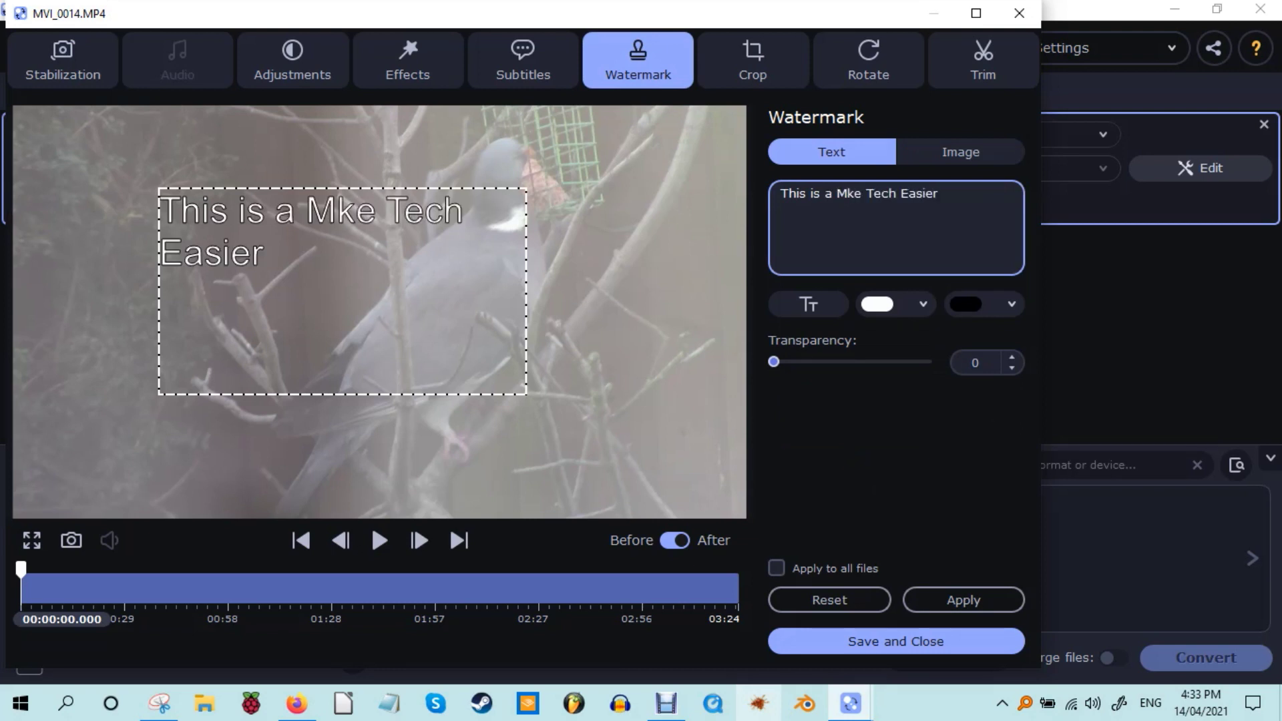
pyautogui.write(' production')
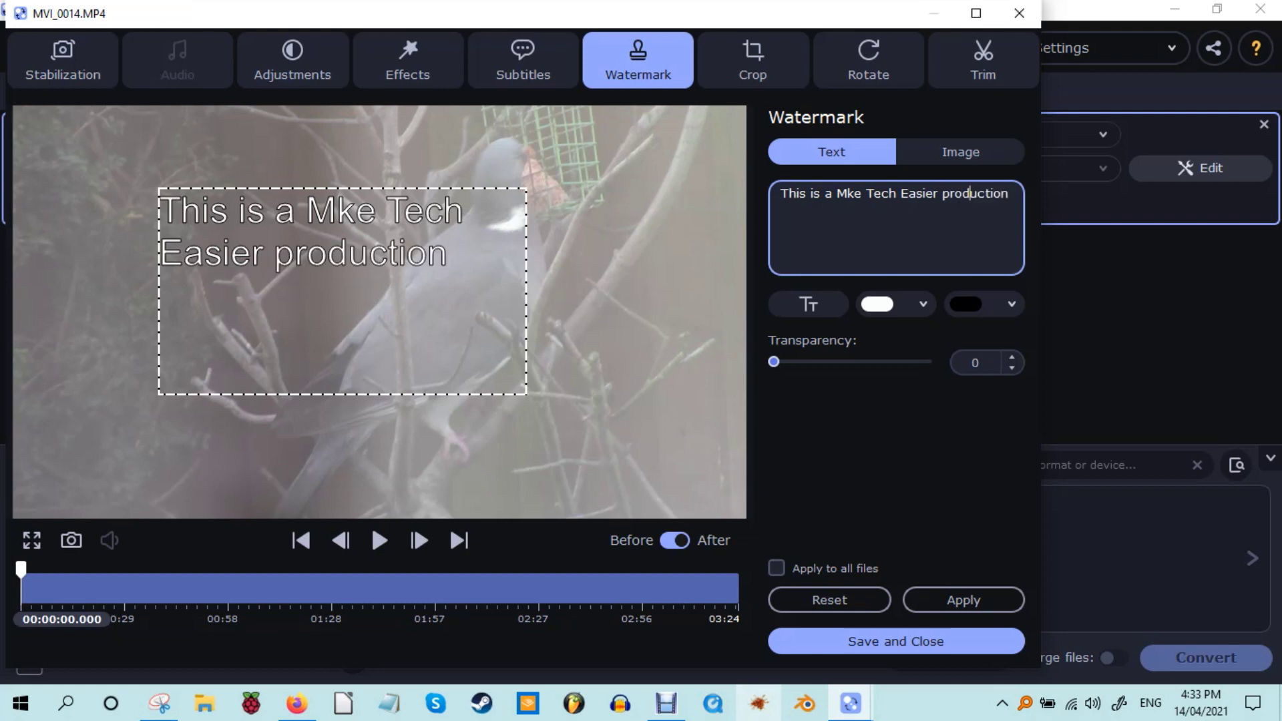
pyautogui.moveTo(526, 291); pyautogui.dragTo(803, 291)
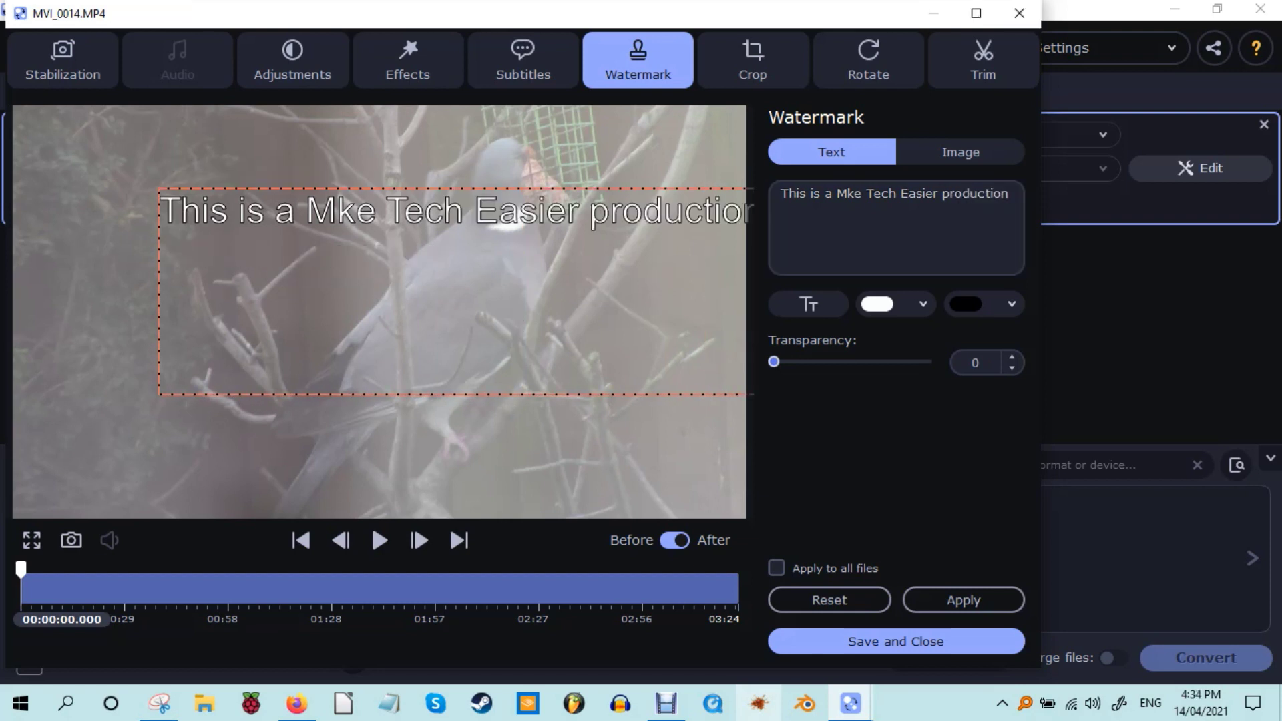
# Move the watermark to about 4% from the left and 50% from the top, and correct its text to "This is a Make Tech Easier production"
pyautogui.moveTo(451, 291); pyautogui.dragTo(333, 415)
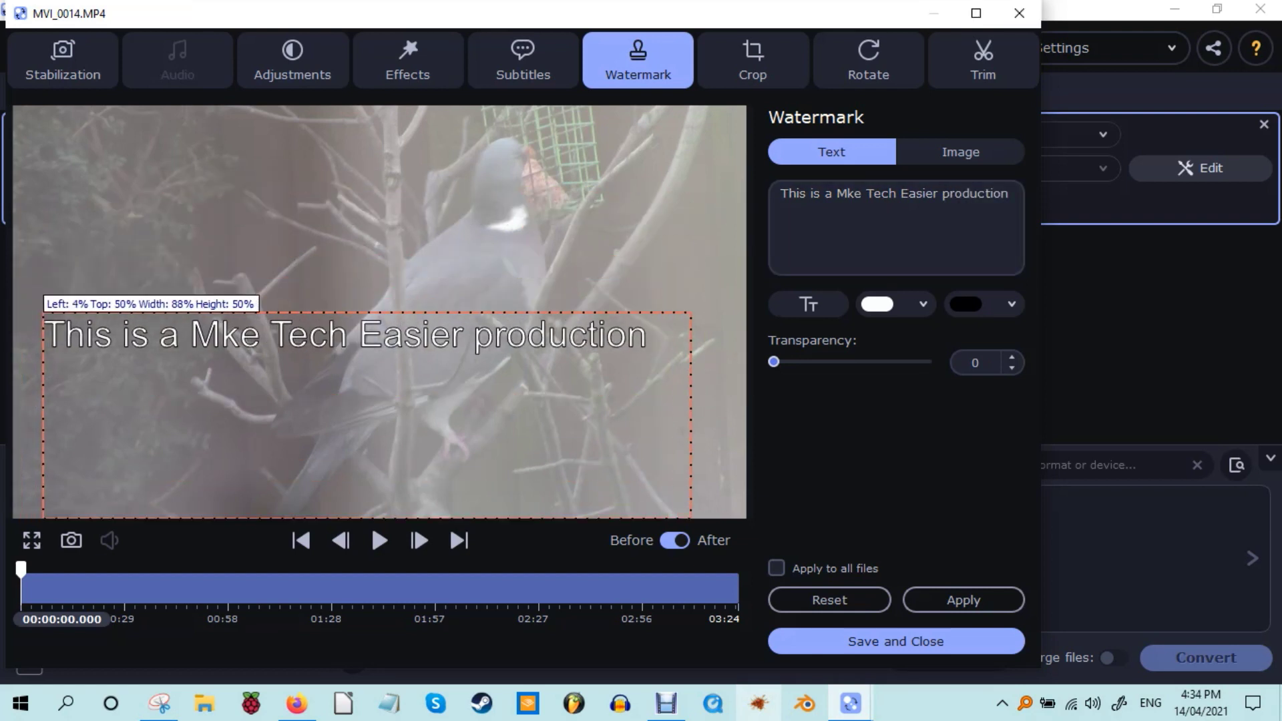
pyautogui.click(847, 193)
pyautogui.write('a')
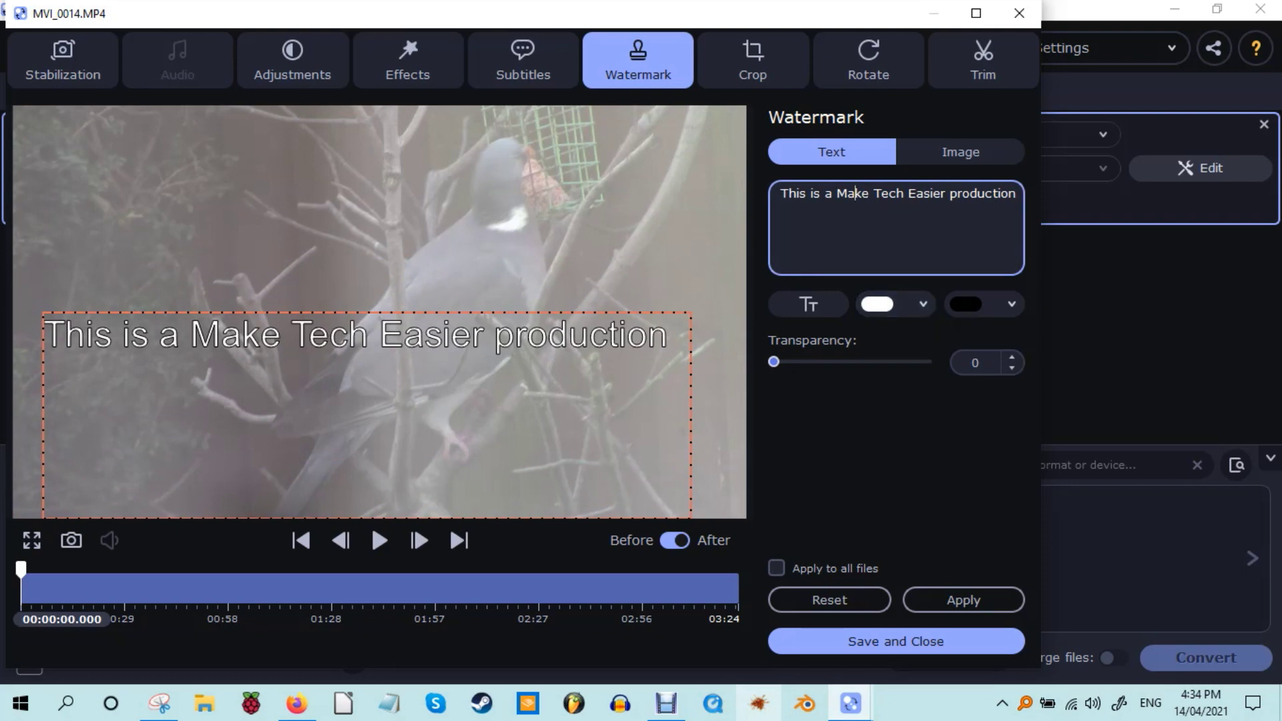
# Try cropping MVI_0014.MP4 to a 1280-pixel-wide frame around the pigeon's upper body at the original aspect ratio, without applying the crop
pyautogui.click(753, 60)
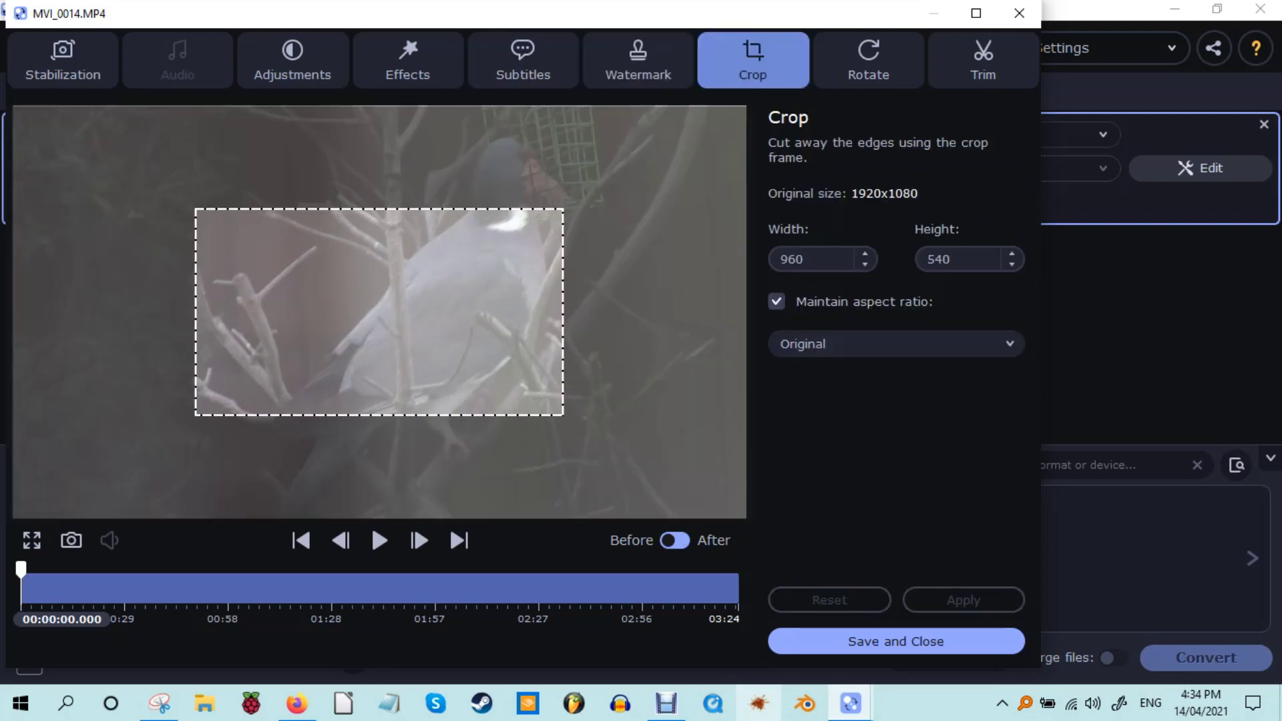
pyautogui.moveTo(378, 311); pyautogui.dragTo(421, 262)
pyautogui.click(864, 254)
pyautogui.write('1196')
pyautogui.doubleClick(796, 259)
pyautogui.write('1280')
pyautogui.click(362, 289)
pyautogui.click(868, 60)
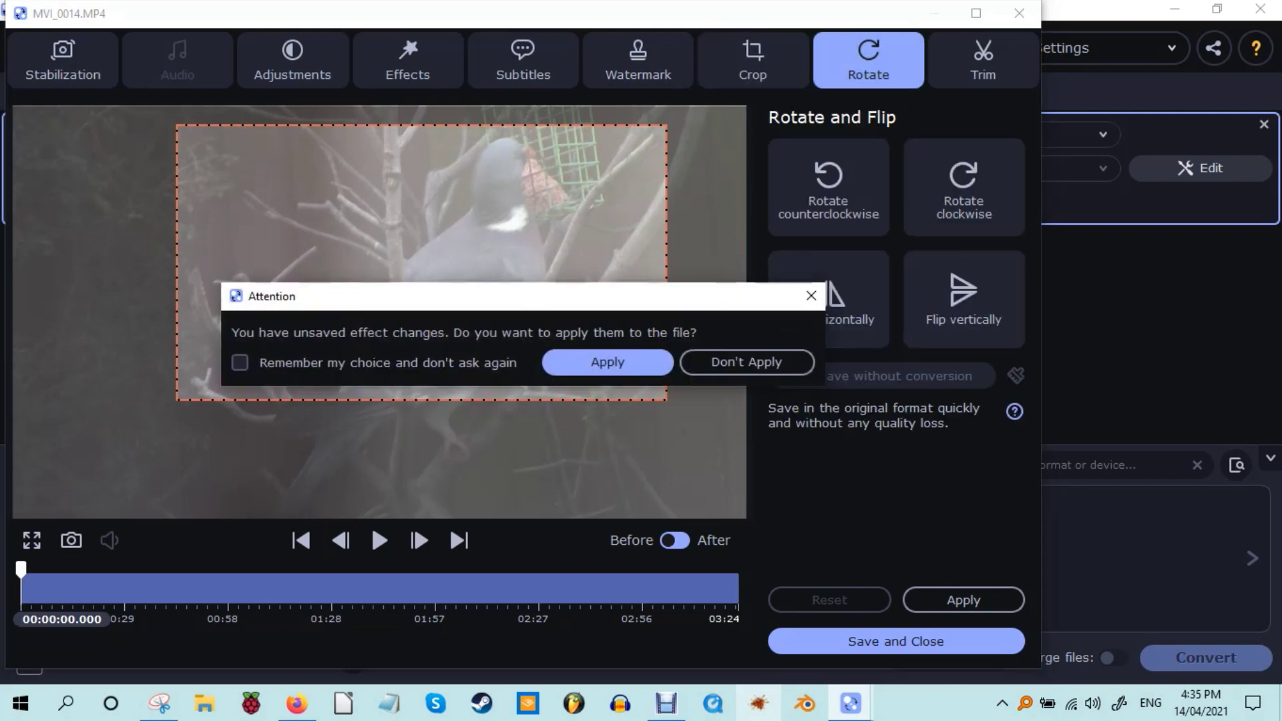
pyautogui.click(746, 361)
# Try rotating the clip clockwise and counterclockwise and flipping it horizontally and vertically, without applying the orientation changes
pyautogui.click(963, 188)
pyautogui.click(828, 187)
pyautogui.click(828, 299)
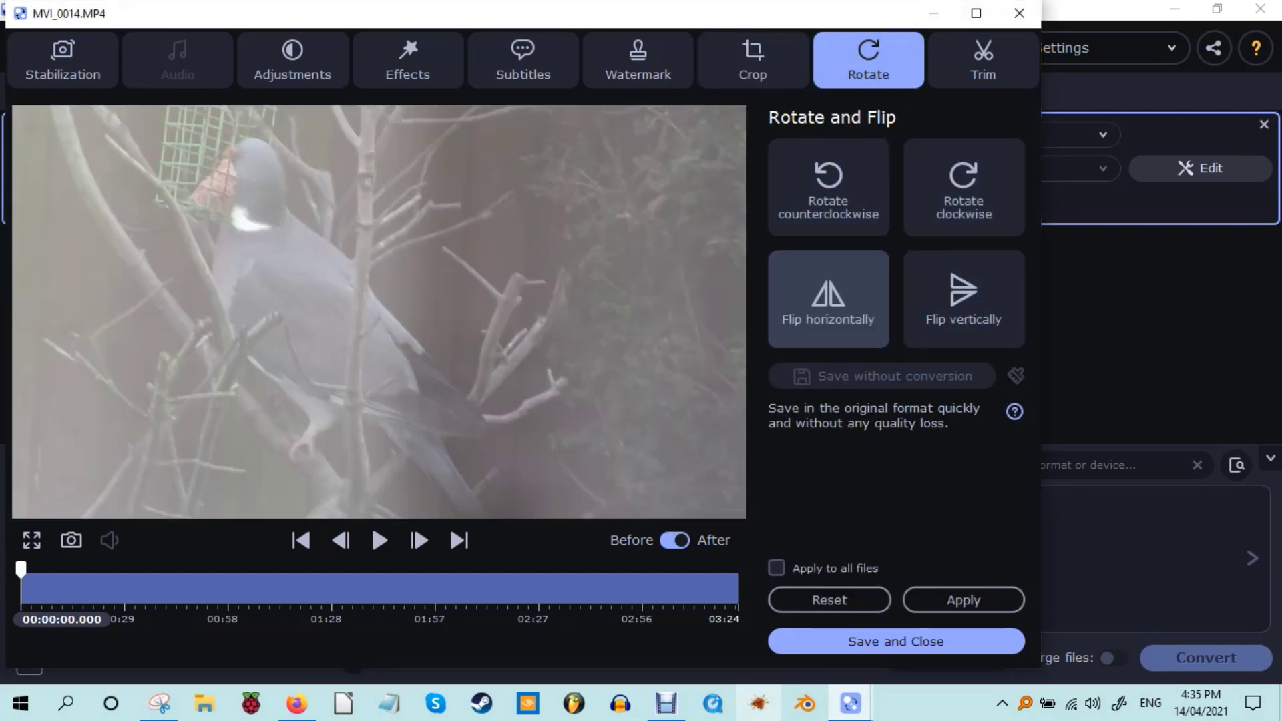
pyautogui.click(963, 299)
pyautogui.click(828, 299)
pyautogui.click(963, 299)
pyautogui.click(827, 299)
pyautogui.click(828, 299)
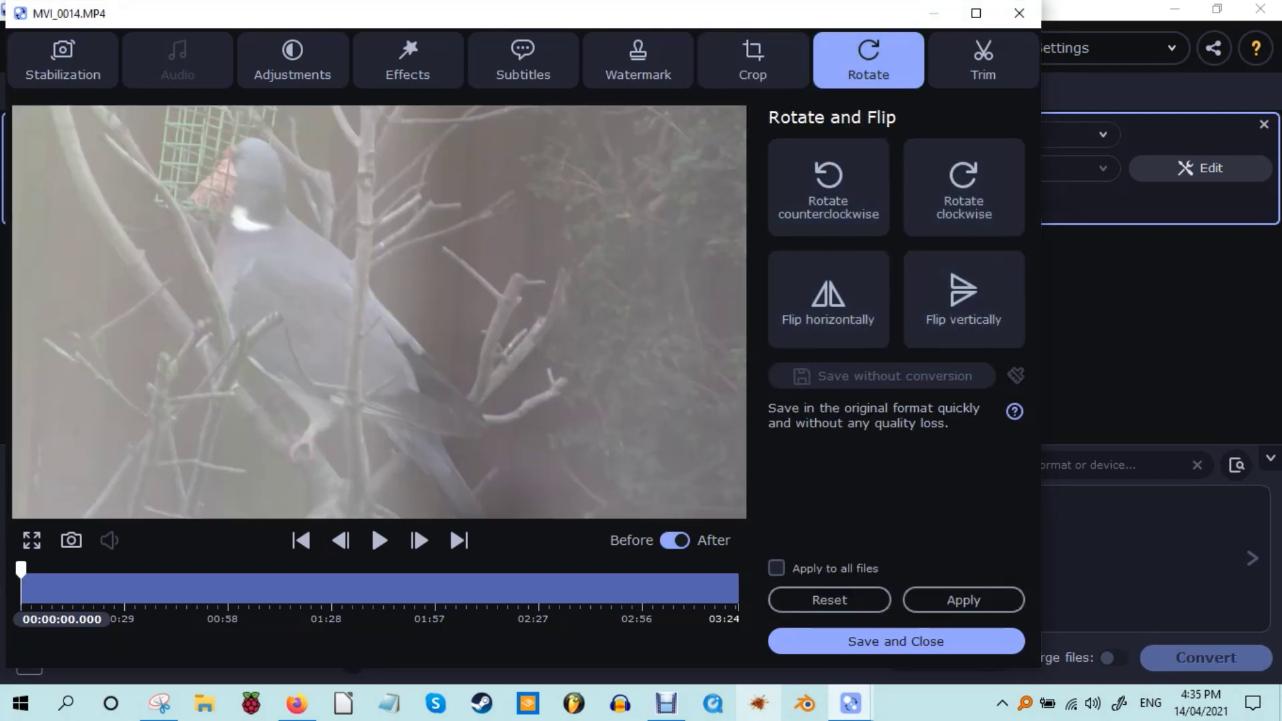
pyautogui.click(982, 60)
pyautogui.click(743, 360)
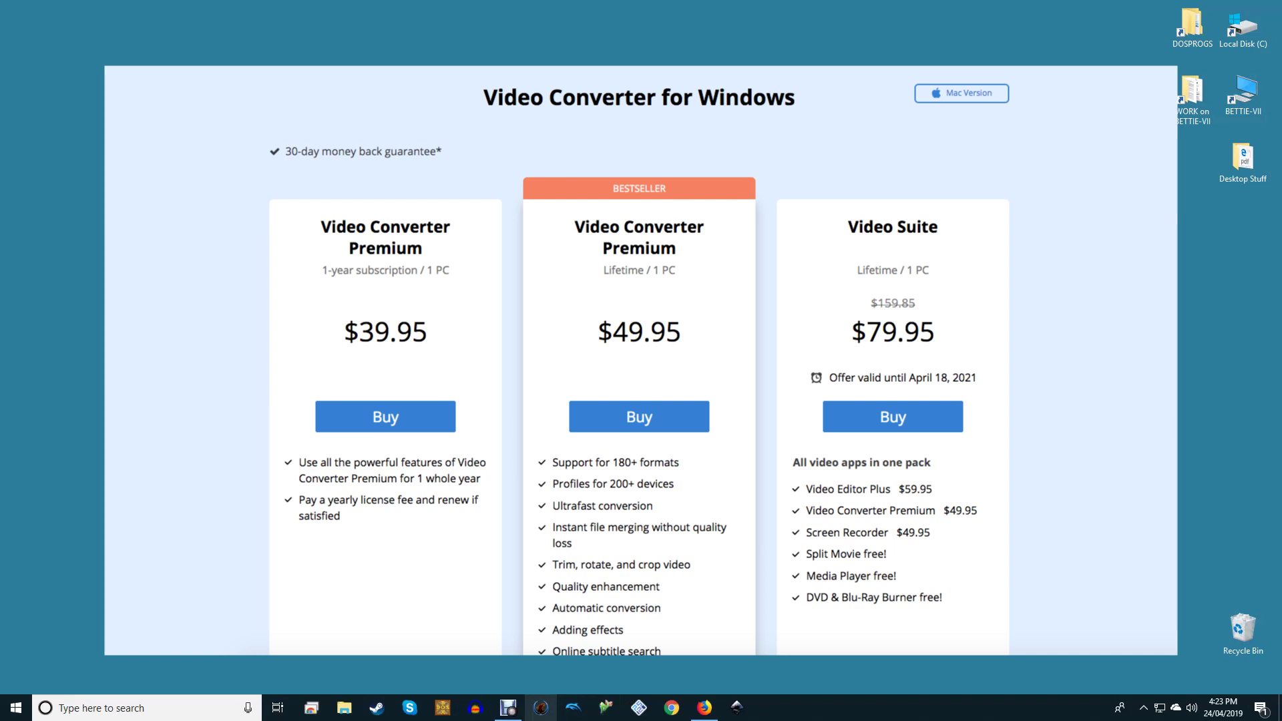
pyautogui.hotkey('alt', 'Left')
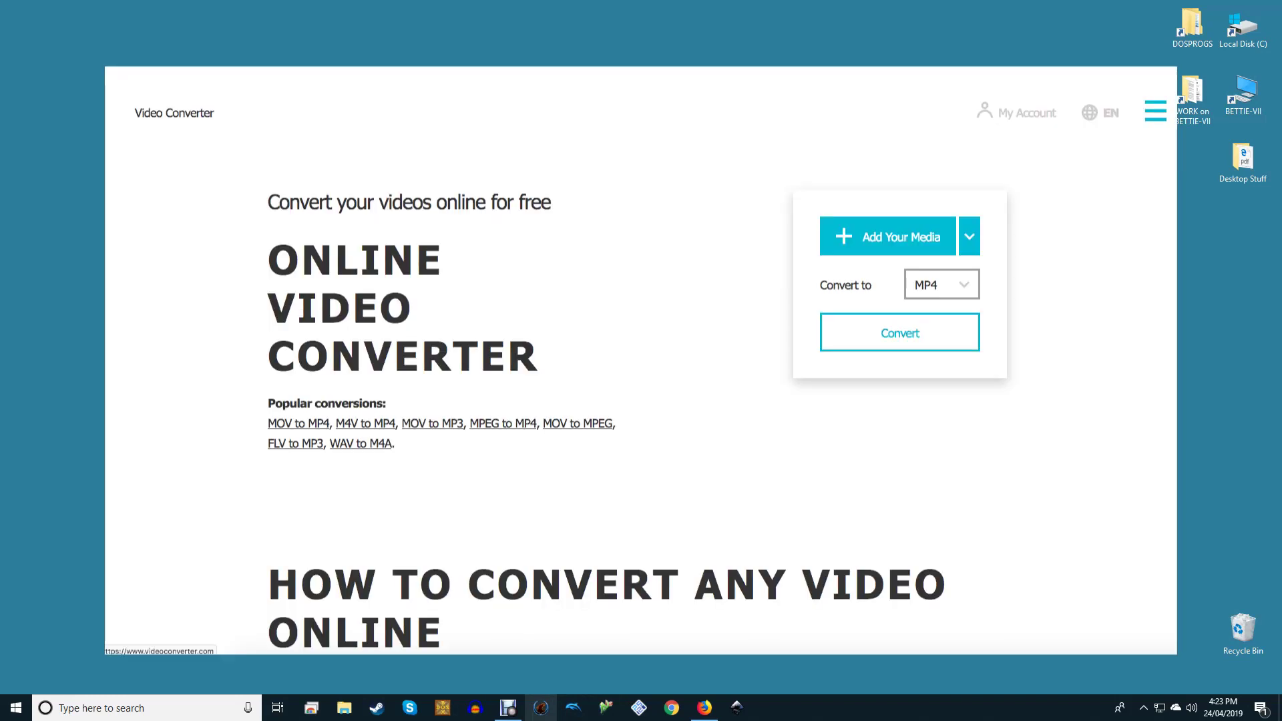